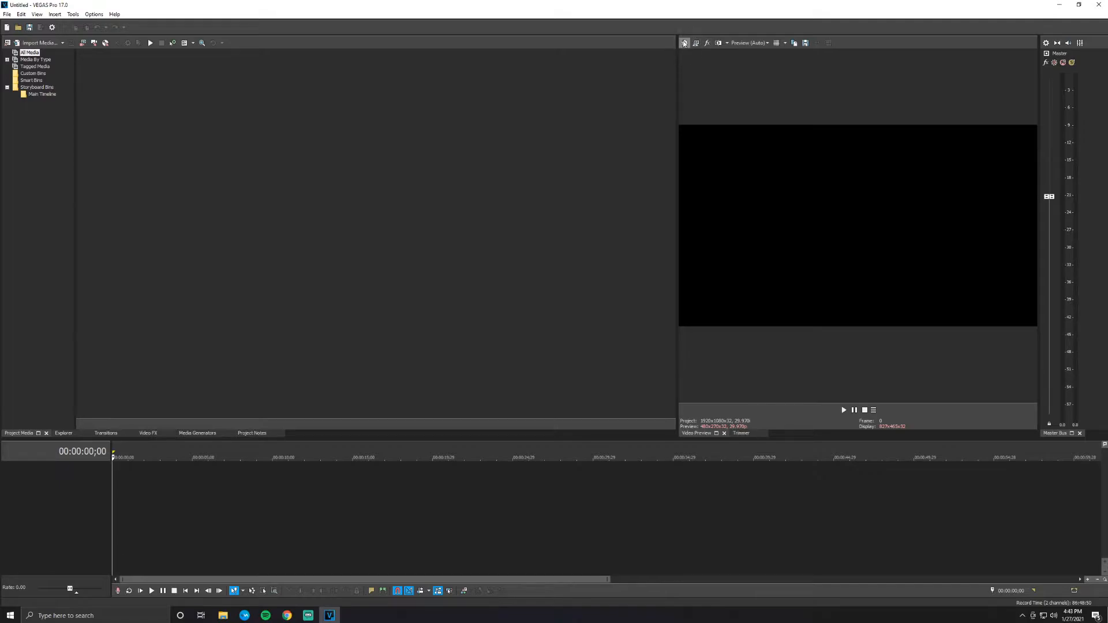
# - Set the project's video frame to a width of 1080 and a height of 1920, naming the template Tiktok
pyautogui.click(685, 43)
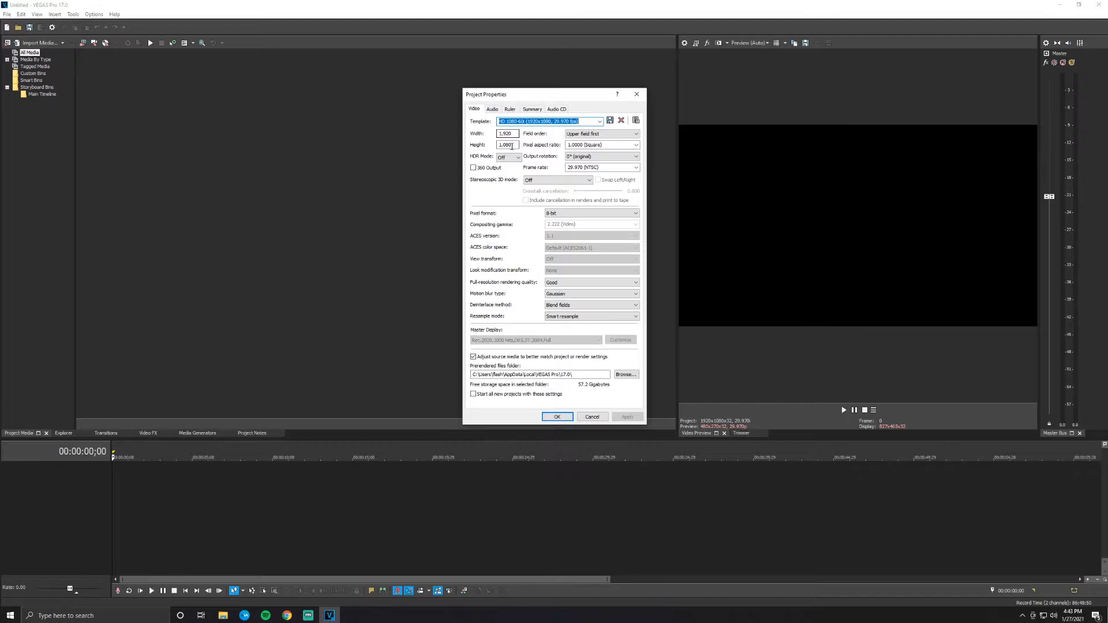
pyautogui.moveTo(516, 134); pyautogui.dragTo(489, 134)
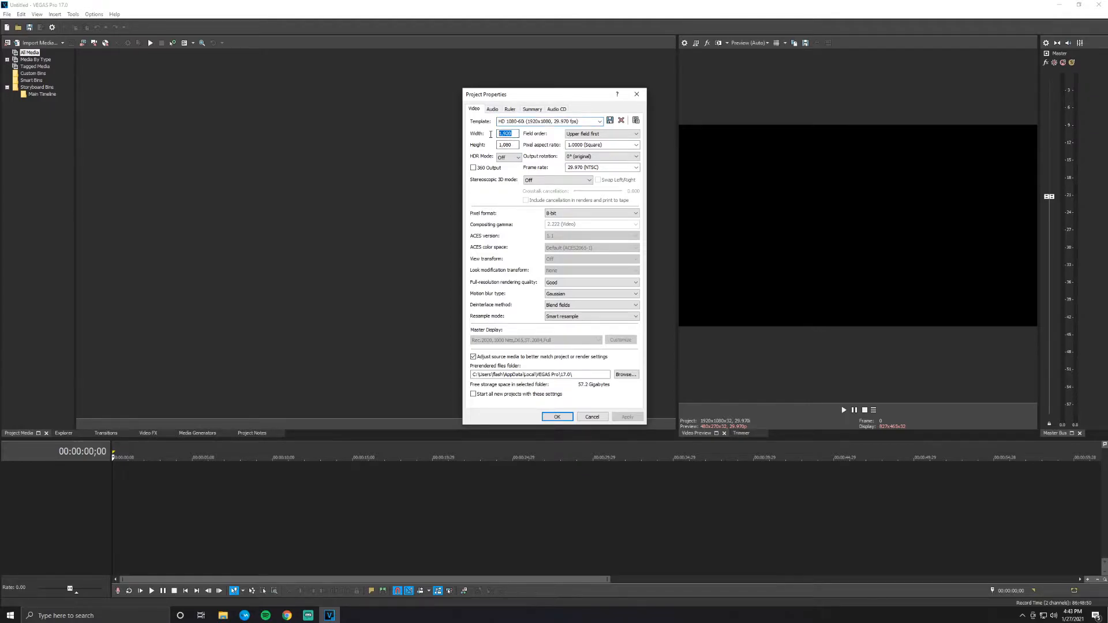
pyautogui.write('1080')
pyautogui.press('Tab')
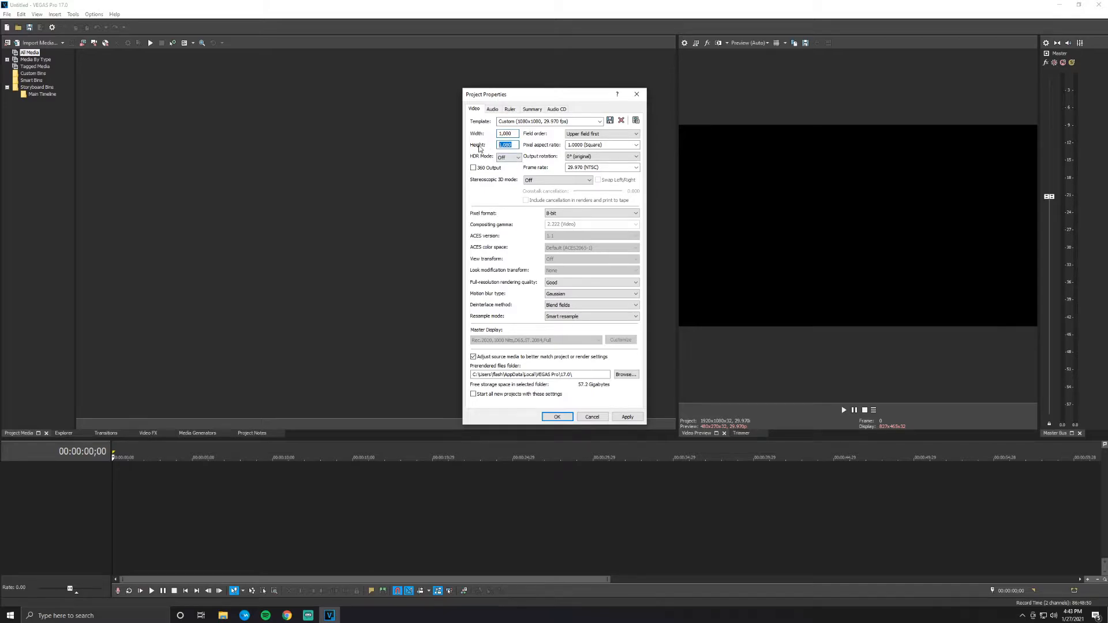
pyautogui.write('1920')
pyautogui.click(538, 122)
pyautogui.moveTo(517, 122)
pyautogui.mouseDown()
pyautogui.moveTo(498, 122)
pyautogui.moveTo(513, 121)
pyautogui.mouseUp()
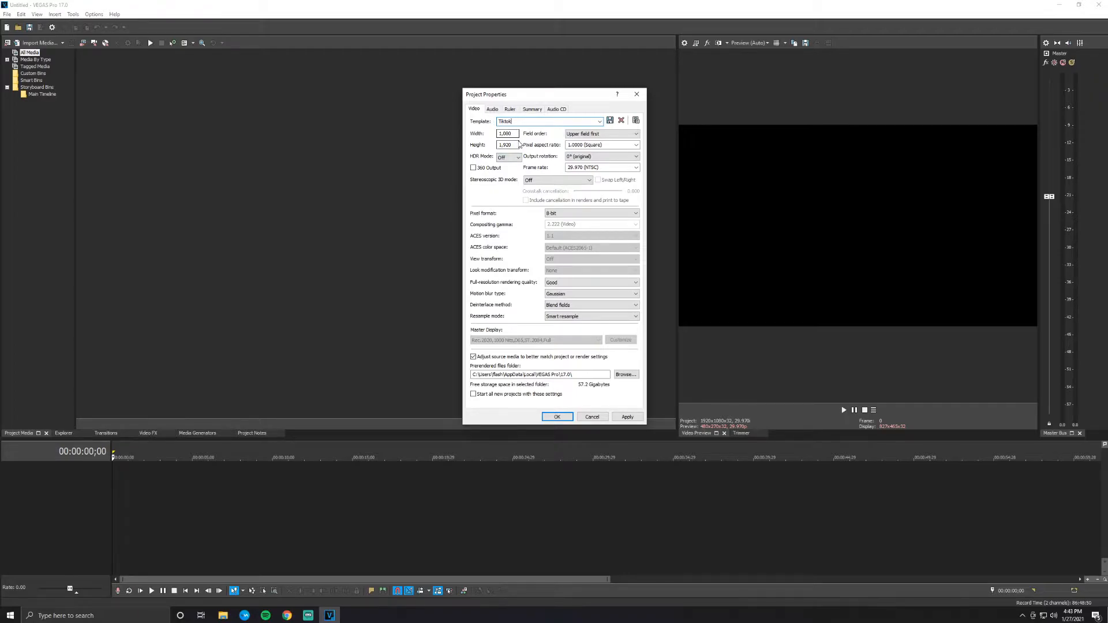
pyautogui.moveTo(517, 122); pyautogui.dragTo(487, 127)
# - Set the project's full-resolution rendering quality to Best and its resample mode to Disable resample, and apply the settings
pyautogui.click(554, 285)
pyautogui.click(558, 308)
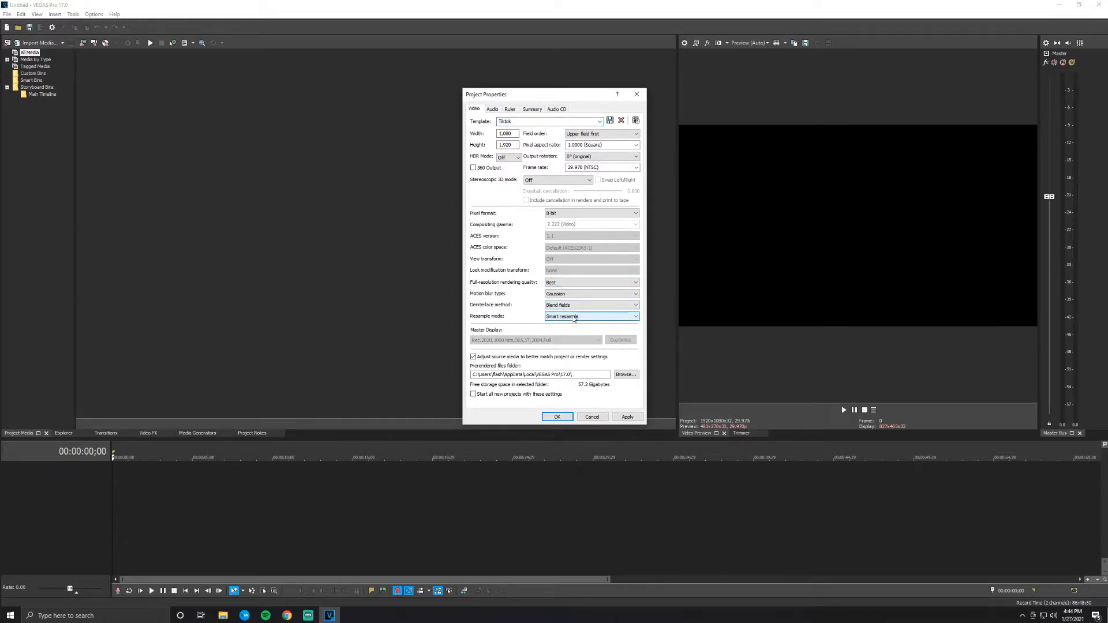
pyautogui.click(575, 318)
pyautogui.click(578, 335)
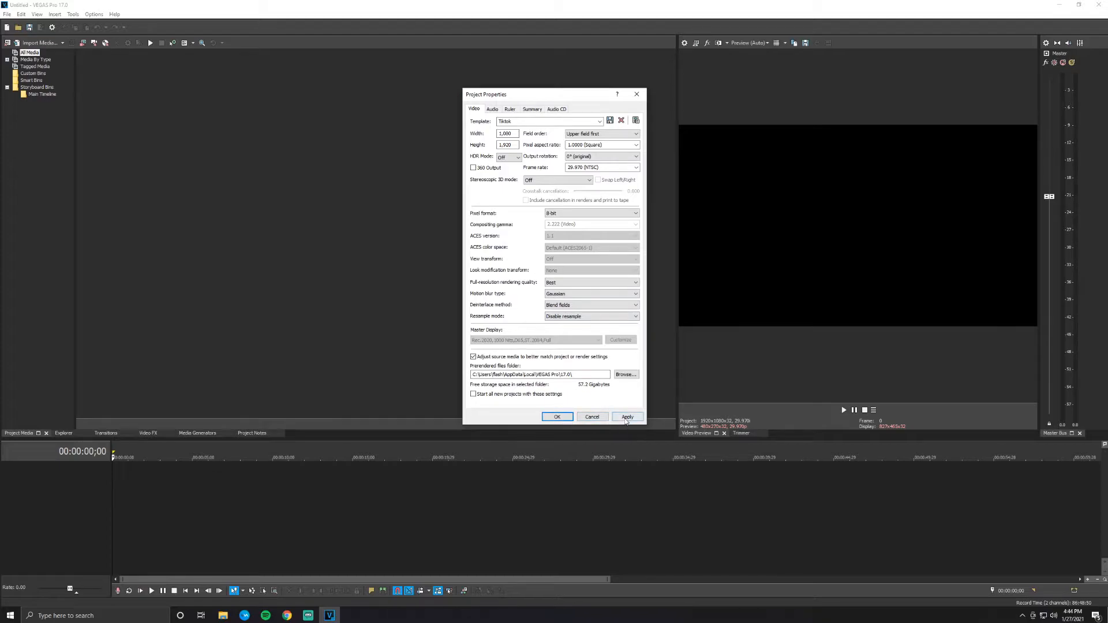
pyautogui.click(627, 416)
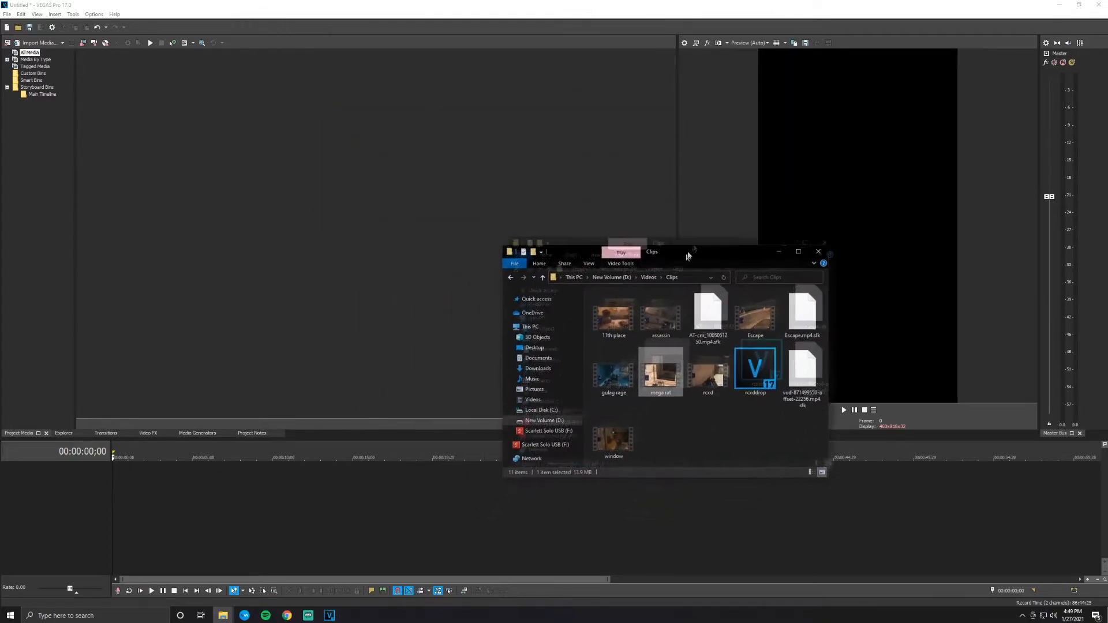
# - Import the mega rat clip from the Clips folder and place it at the timeline start, declining to match the project settings to it
pyautogui.moveTo(682, 263); pyautogui.dragTo(793, 98)
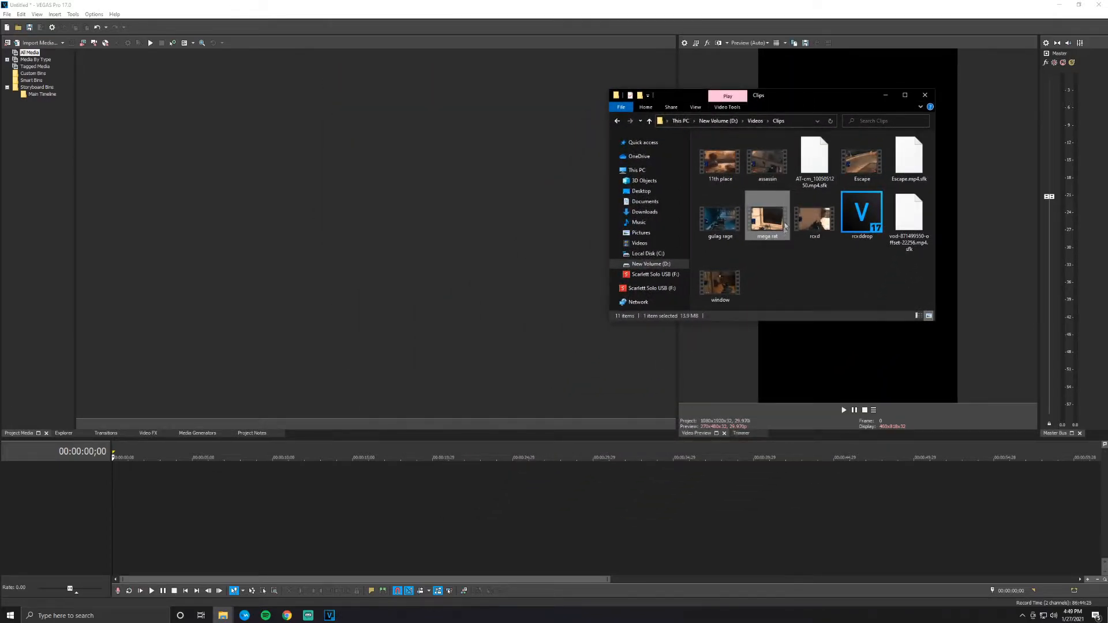
pyautogui.moveTo(770, 232); pyautogui.dragTo(160, 117)
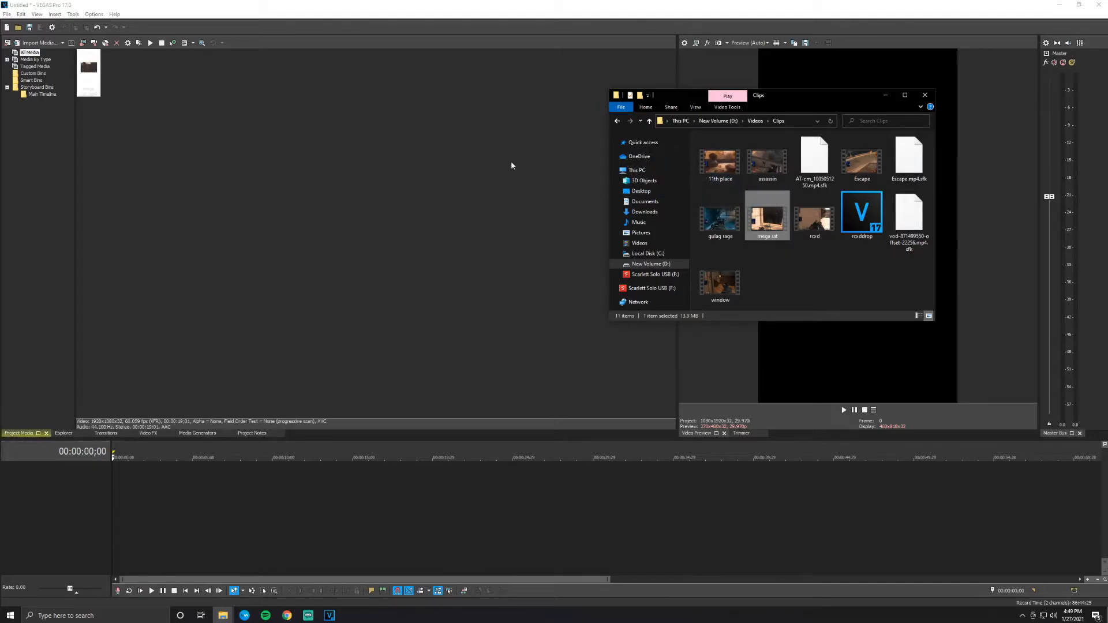
pyautogui.click(885, 97)
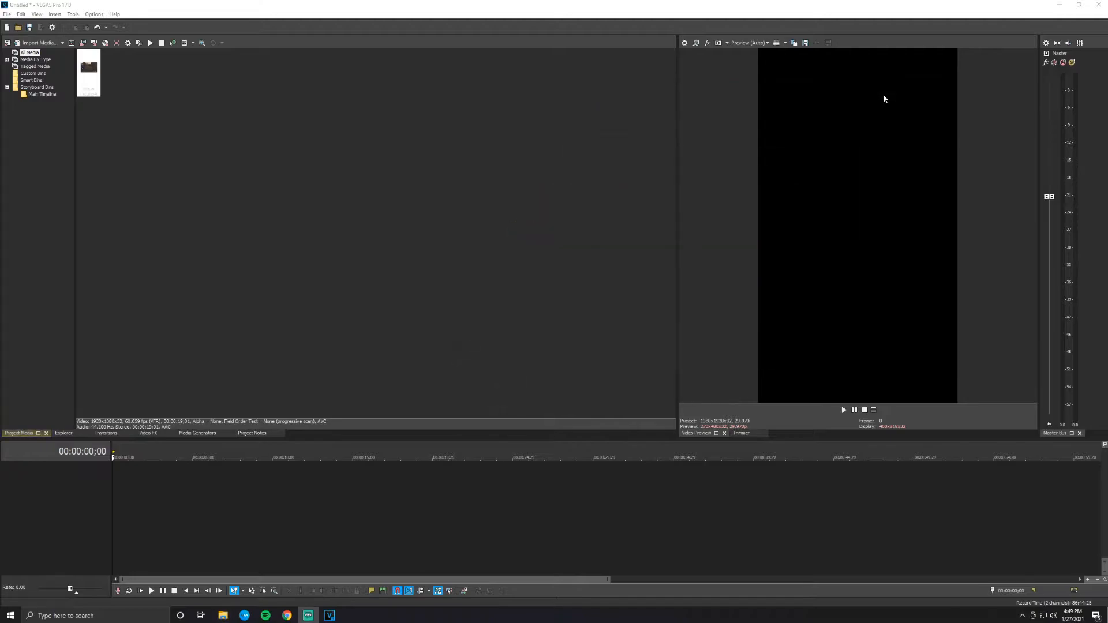
pyautogui.moveTo(89, 71); pyautogui.dragTo(115, 525)
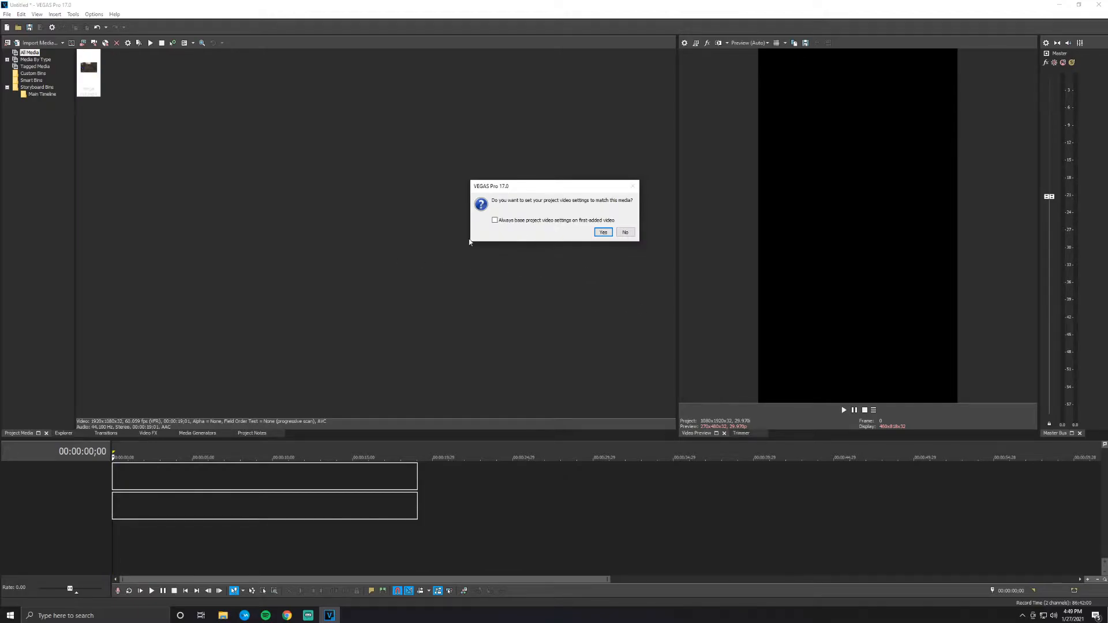
pyautogui.click(625, 232)
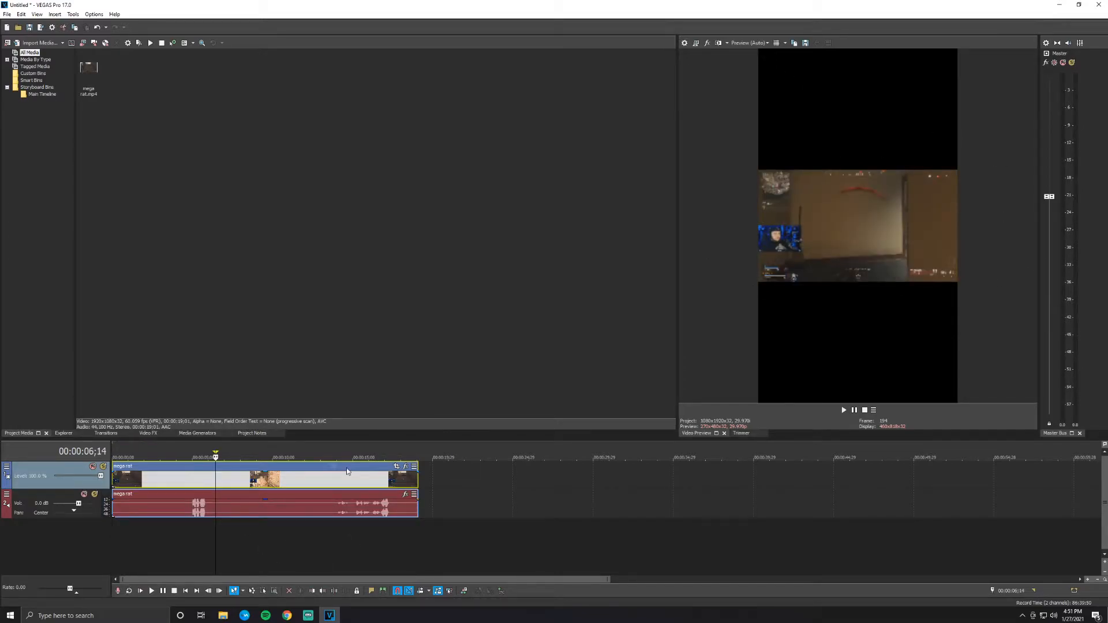
# - Ungroup the mega rat video event from its audio event on the timeline
pyautogui.moveTo(290, 468)
pyautogui.mouseDown()
pyautogui.moveTo(341, 468)
pyautogui.moveTo(285, 475)
pyautogui.mouseUp()
pyautogui.press('u')
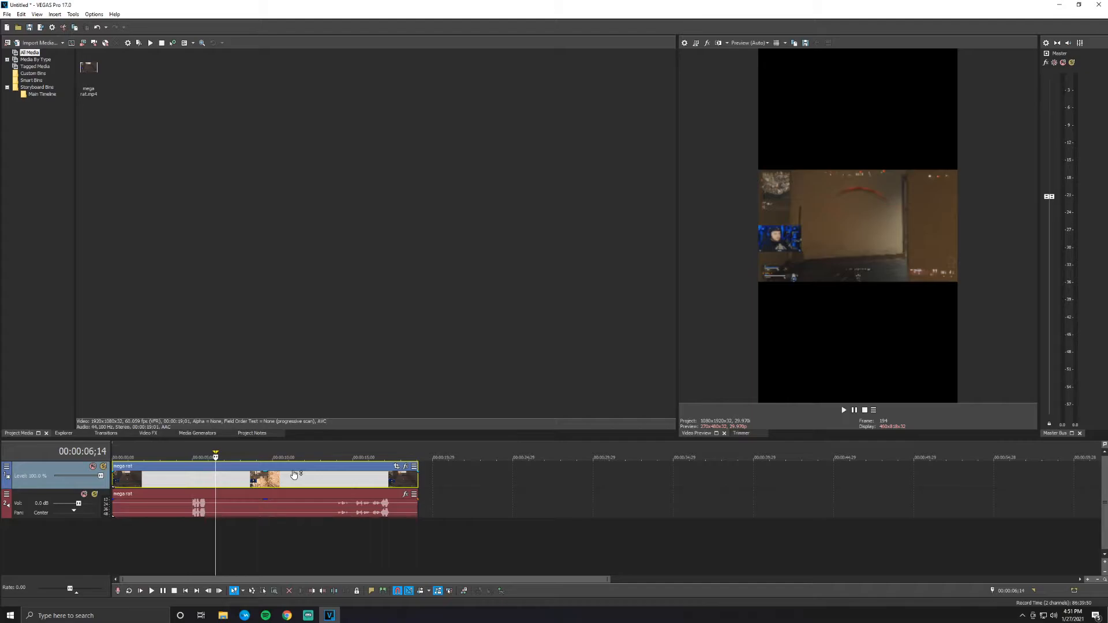
pyautogui.moveTo(306, 470); pyautogui.dragTo(220, 473)
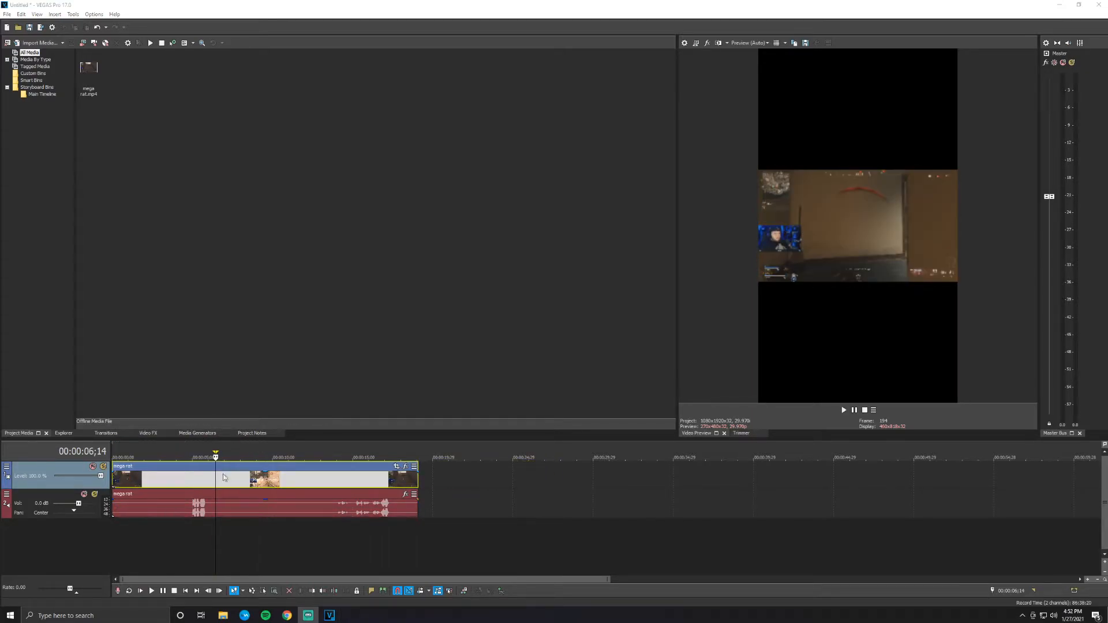
# - Insert a new video track and paste a copy of the mega rat video event onto it, aligned with the original's start
pyautogui.rightClick(62, 540)
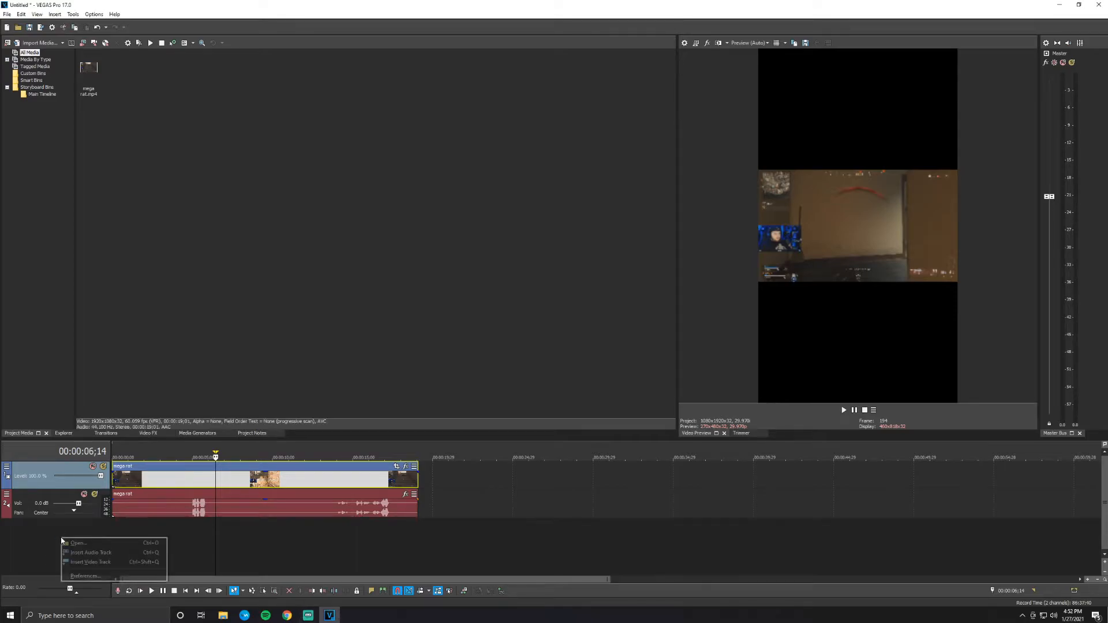
pyautogui.click(104, 562)
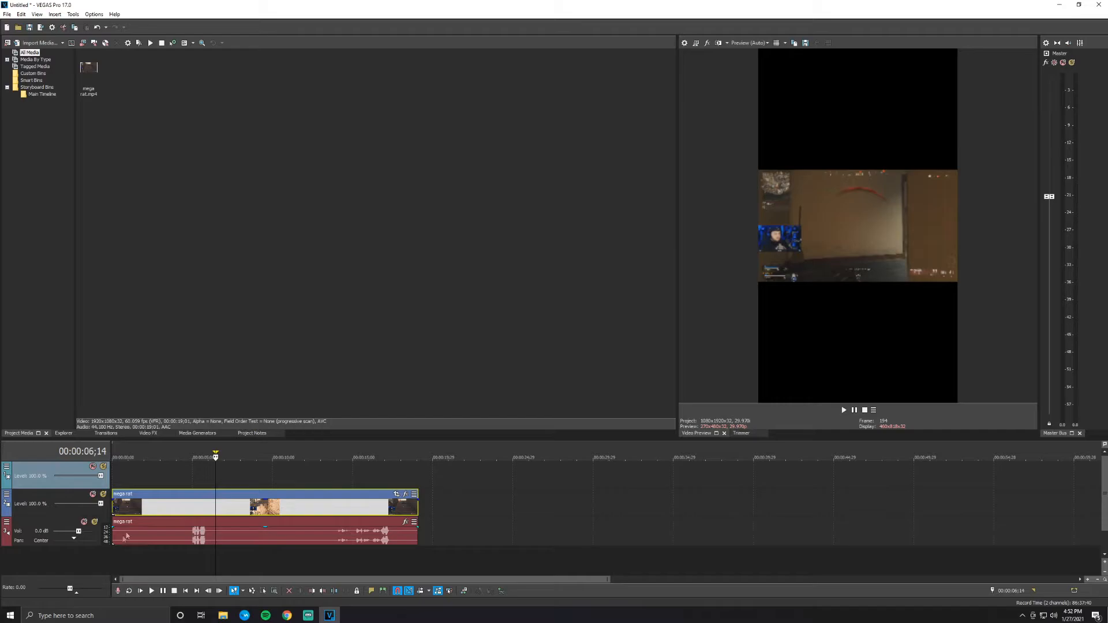
pyautogui.rightClick(160, 495)
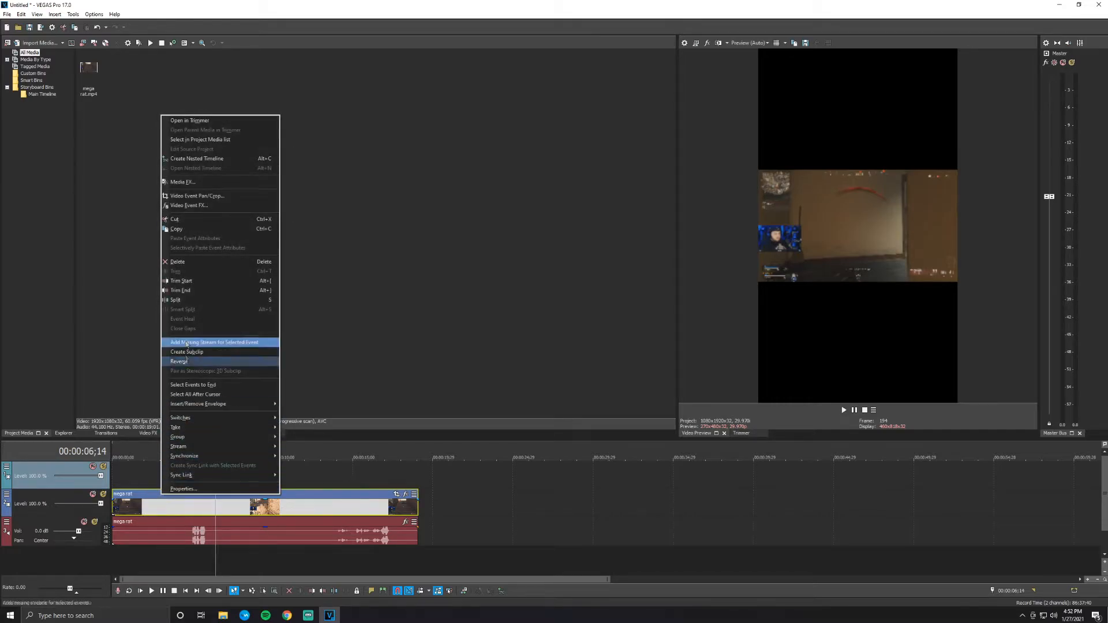
pyautogui.click(176, 229)
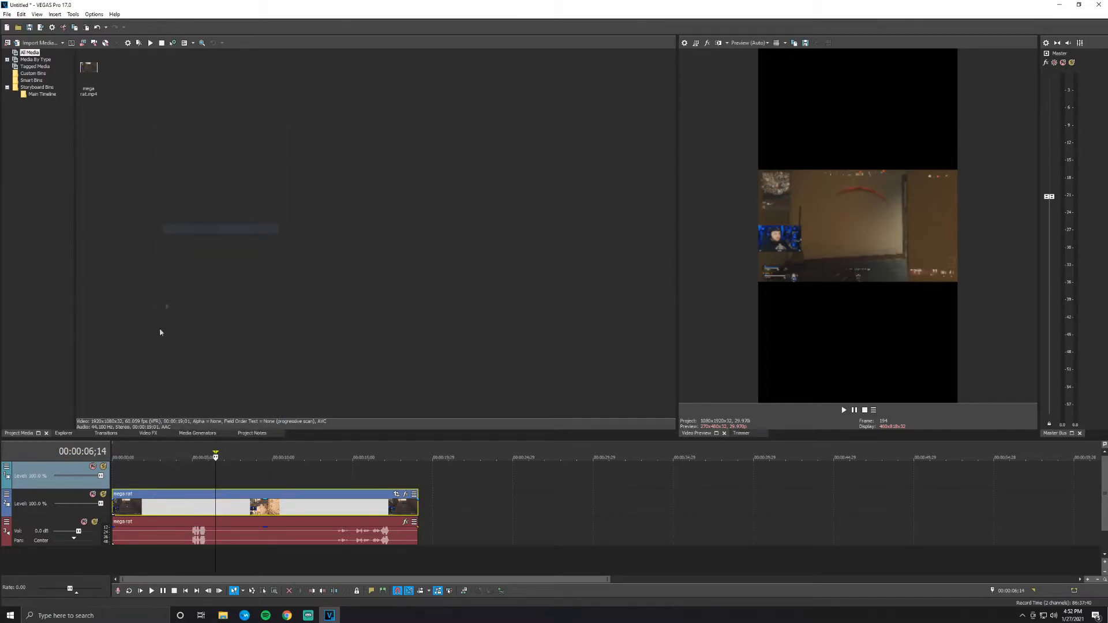
pyautogui.click(143, 474)
pyautogui.rightClick(139, 475)
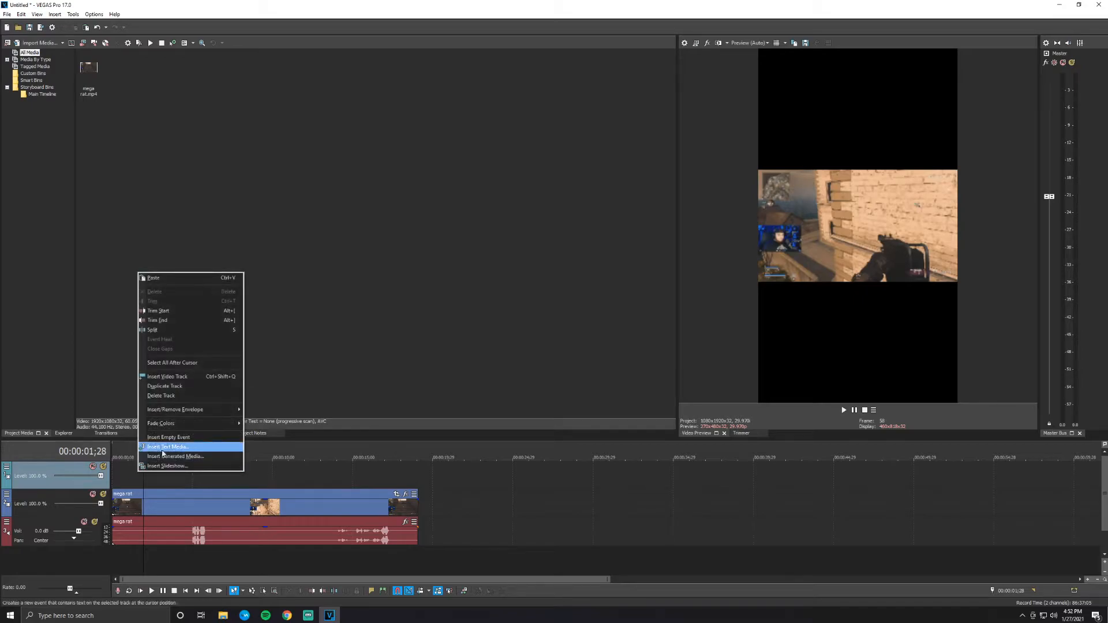
pyautogui.click(185, 278)
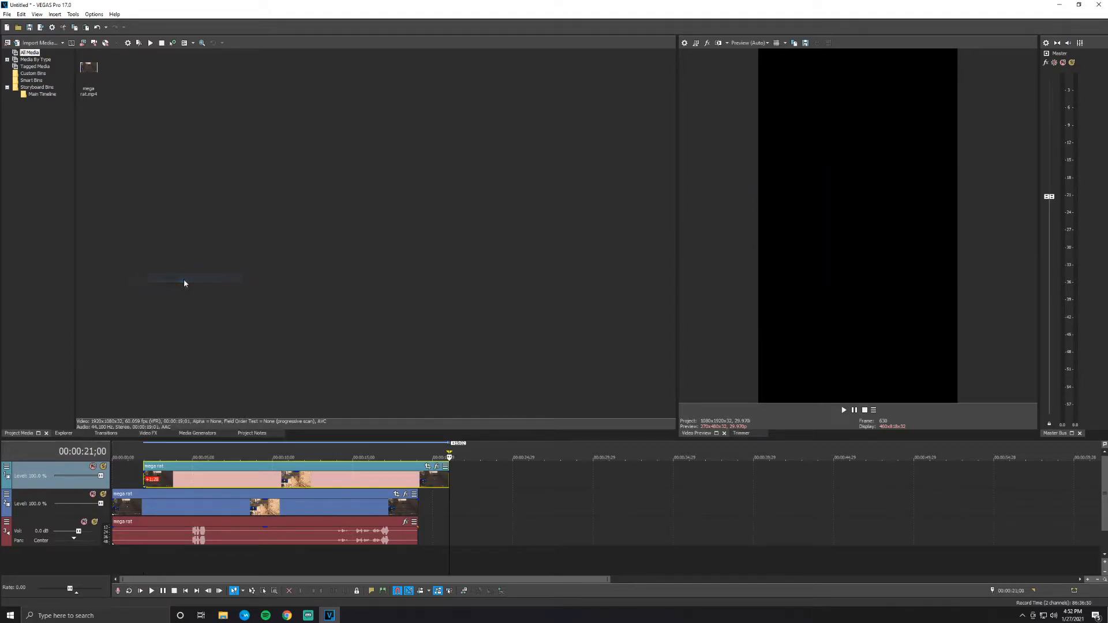
pyautogui.moveTo(236, 465); pyautogui.dragTo(204, 465)
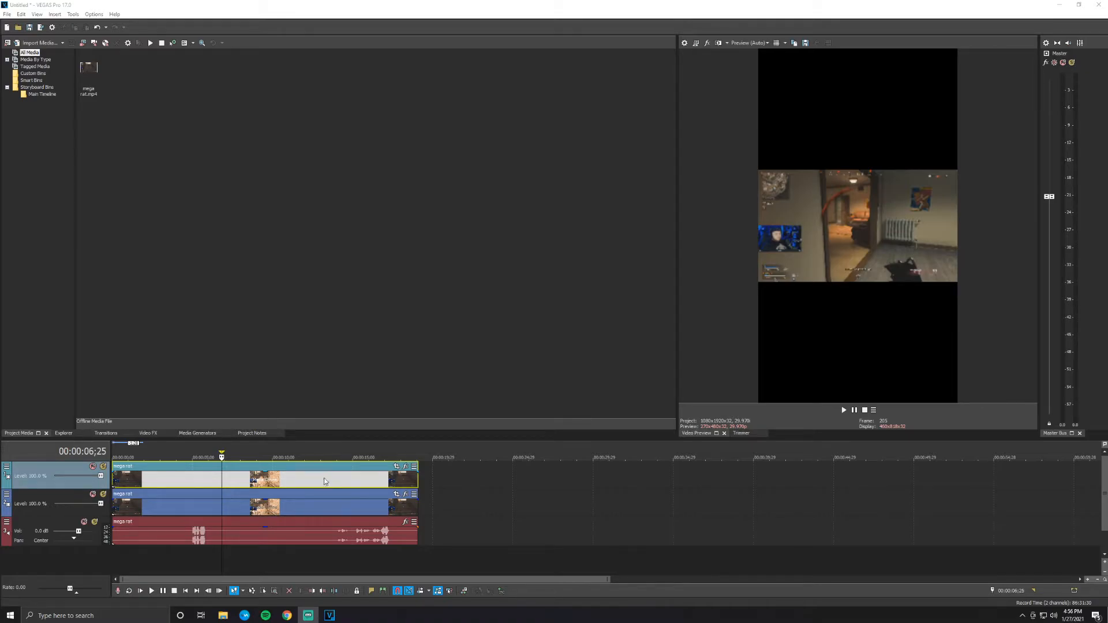
# - Pan and crop the upper video event to a frame about 295 by 525 around the facecam, with the webcam filling the lower part
pyautogui.click(344, 476)
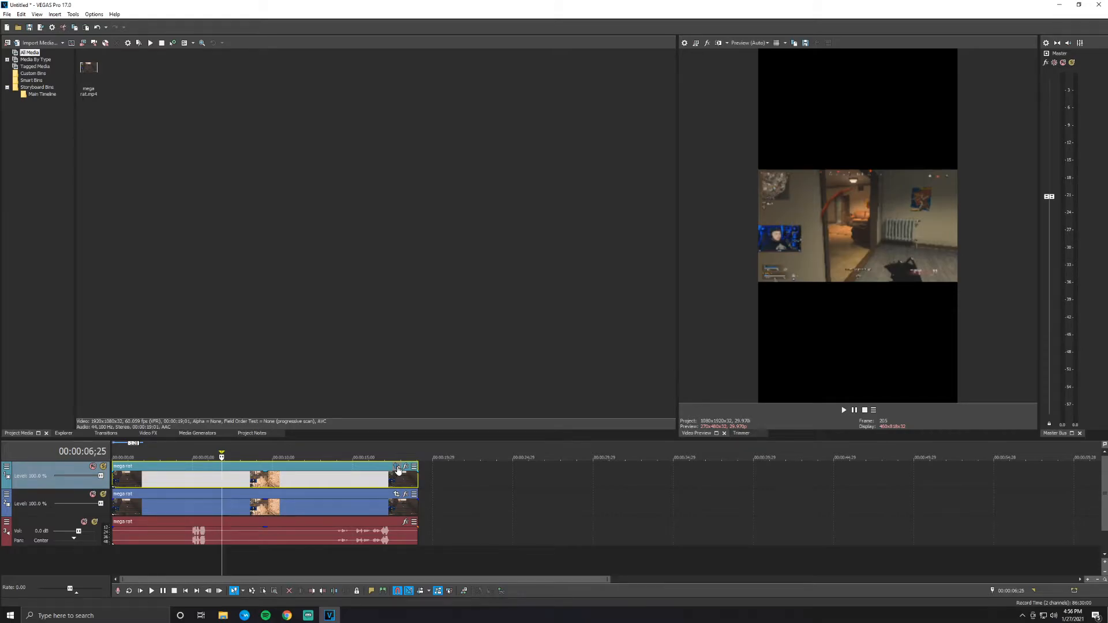
pyautogui.click(398, 468)
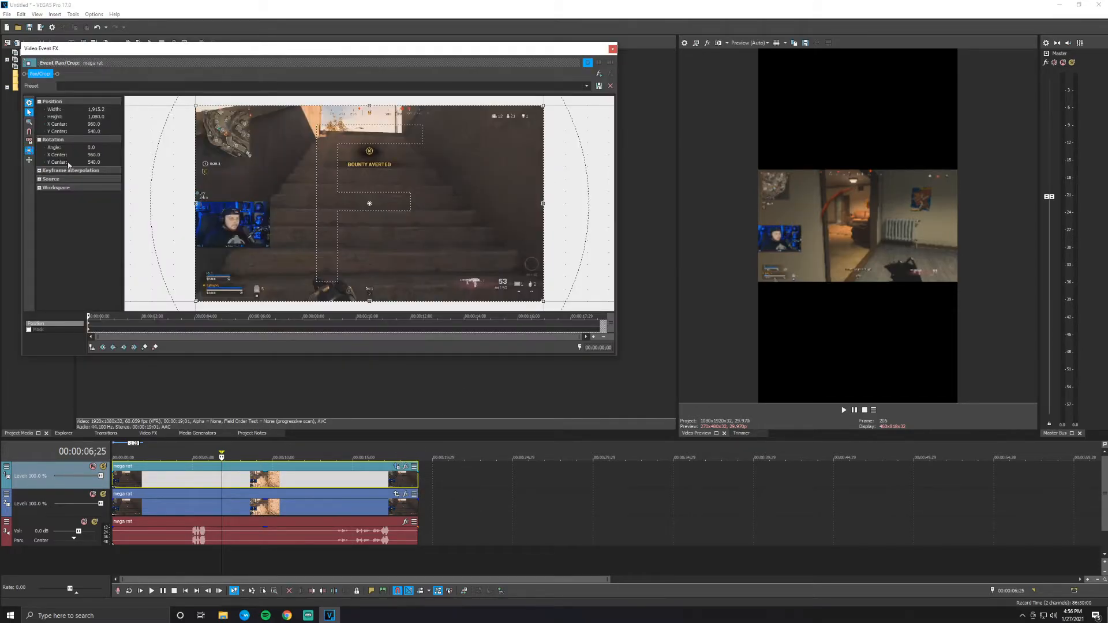
pyautogui.click(29, 142)
pyautogui.click(30, 151)
pyautogui.moveTo(197, 203); pyautogui.dragTo(256, 207)
pyautogui.moveTo(331, 233); pyautogui.dragTo(236, 226)
pyautogui.moveTo(161, 199); pyautogui.dragTo(223, 199)
pyautogui.moveTo(307, 233); pyautogui.dragTo(254, 227)
pyautogui.moveTo(172, 192); pyautogui.dragTo(196, 193)
pyautogui.moveTo(237, 214); pyautogui.dragTo(231, 245)
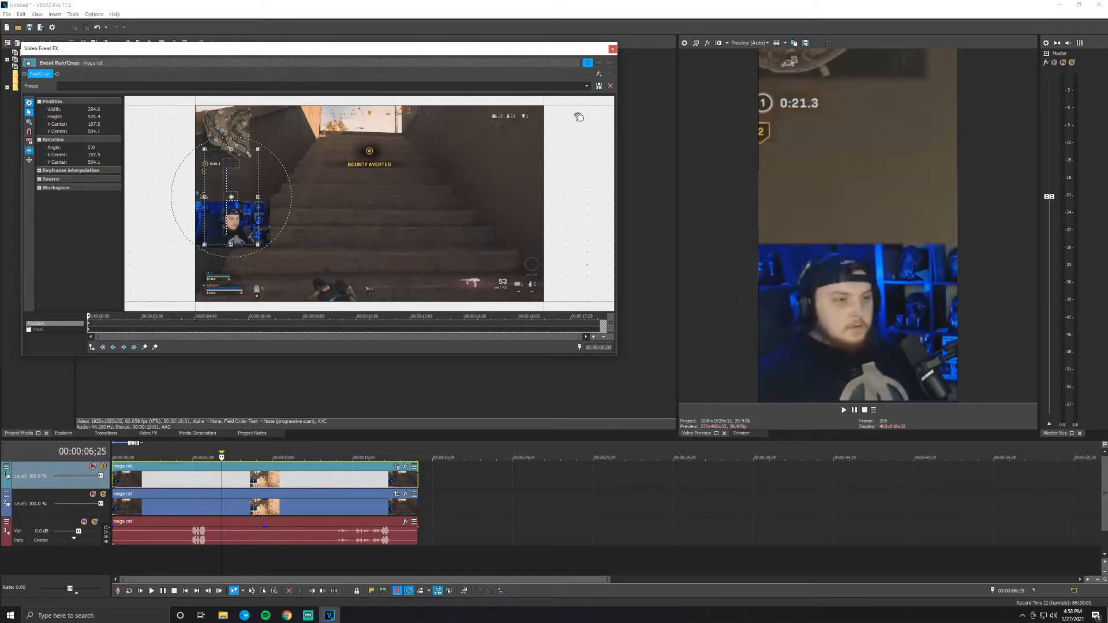
# - Add the VEGAS Crop effect to the upper facecam event
pyautogui.click(600, 75)
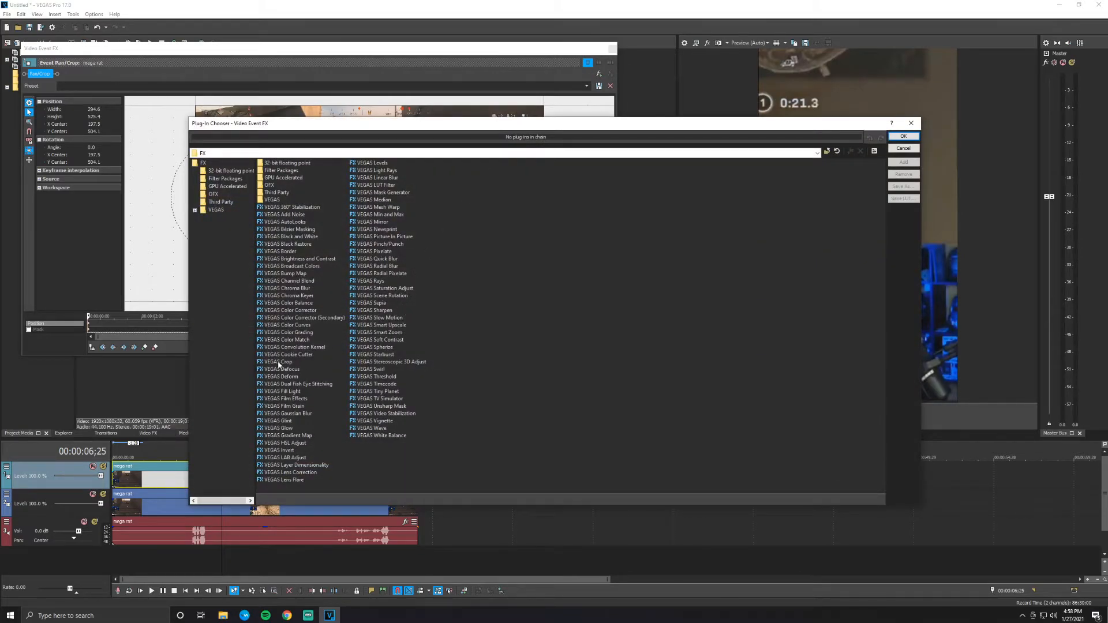
pyautogui.click(279, 362)
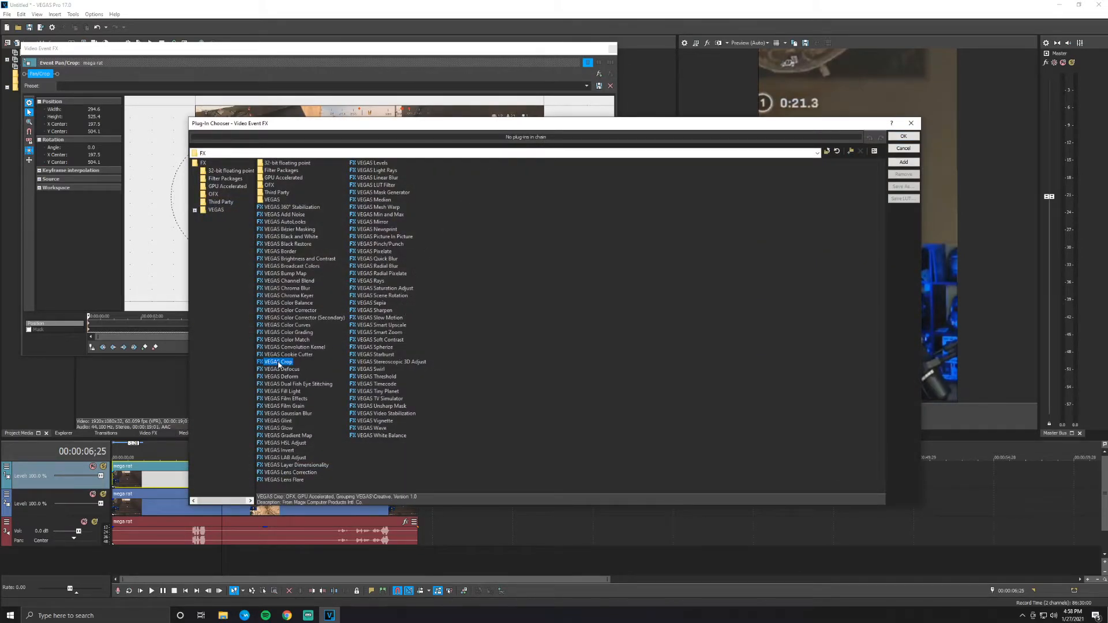
pyautogui.click(910, 162)
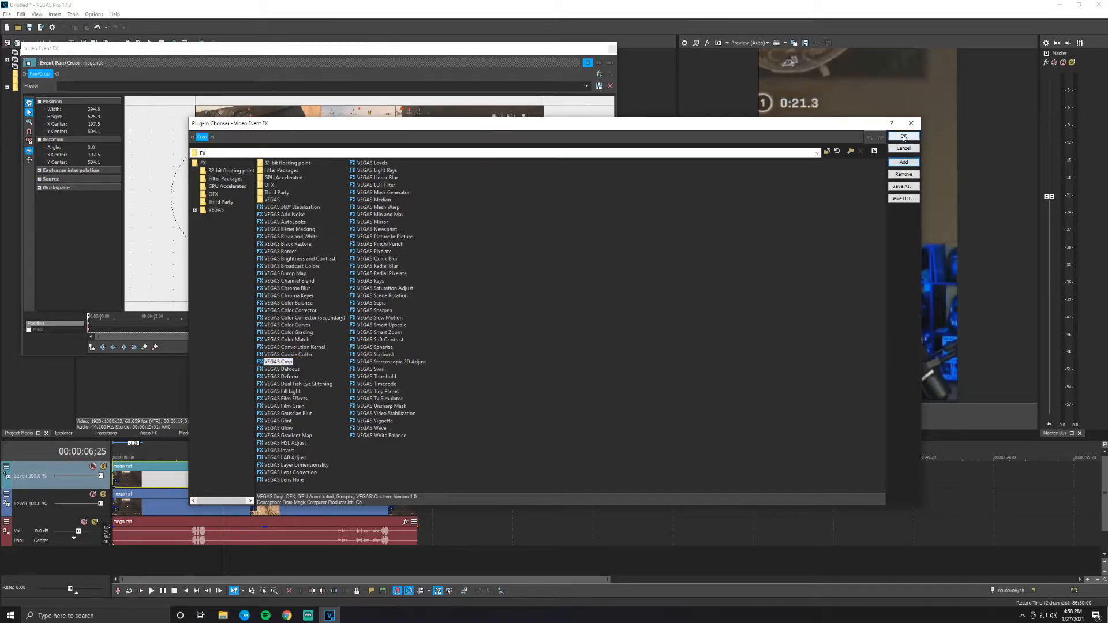
pyautogui.click(903, 137)
# - Anchor the facecam's crop effect at Bottom and reduce Y Crop to about 0.441 so only the webcam area is kept
pyautogui.click(93, 113)
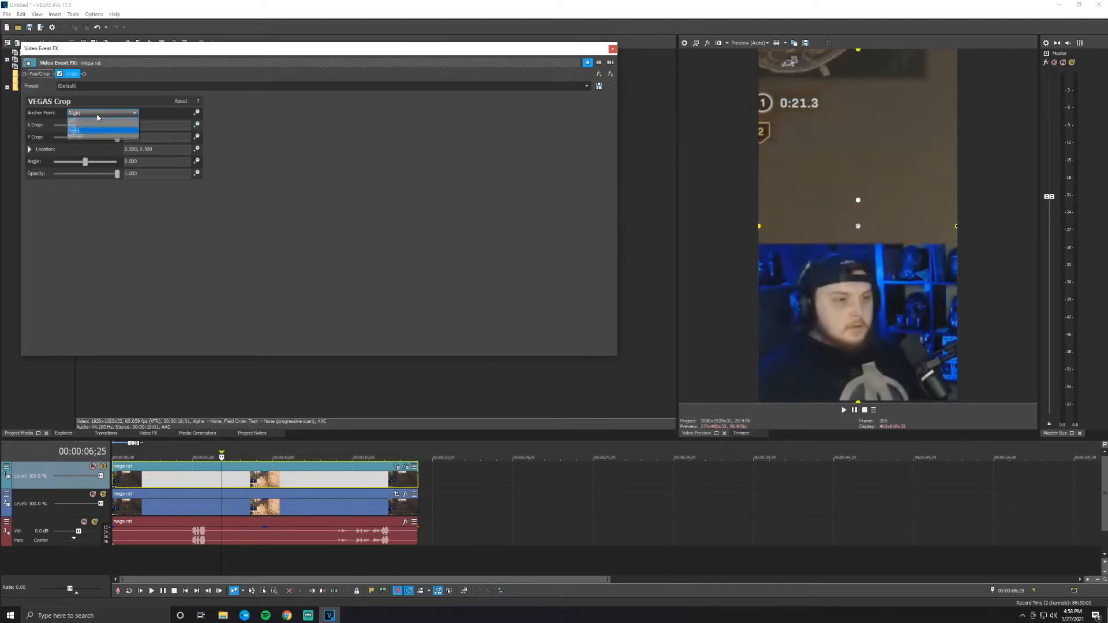
pyautogui.click(87, 139)
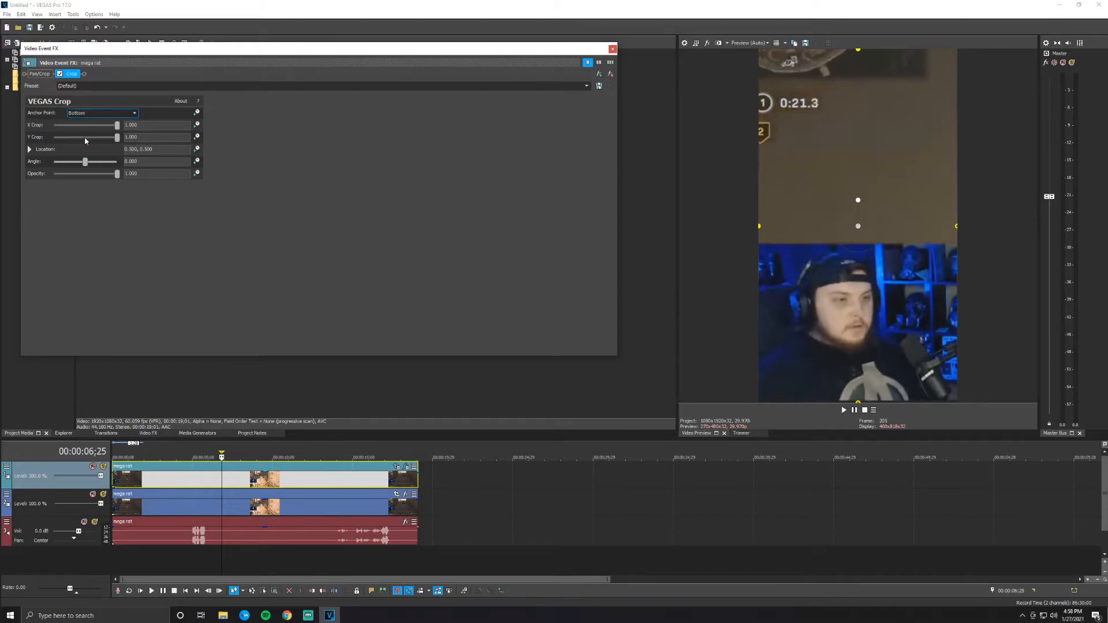
pyautogui.moveTo(117, 140); pyautogui.dragTo(82, 139)
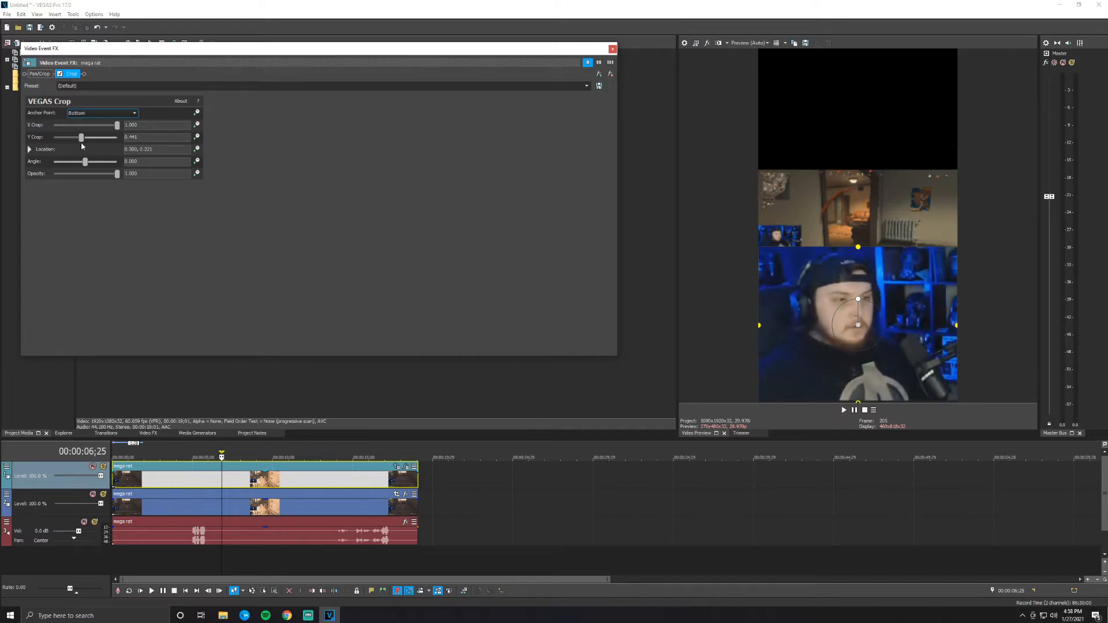
# - Restore the full Y Crop and try the Right and Top anchor points, reducing Y Crop to about 0.71 with Top
pyautogui.moveTo(82, 147); pyautogui.dragTo(149, 142)
pyautogui.click(116, 113)
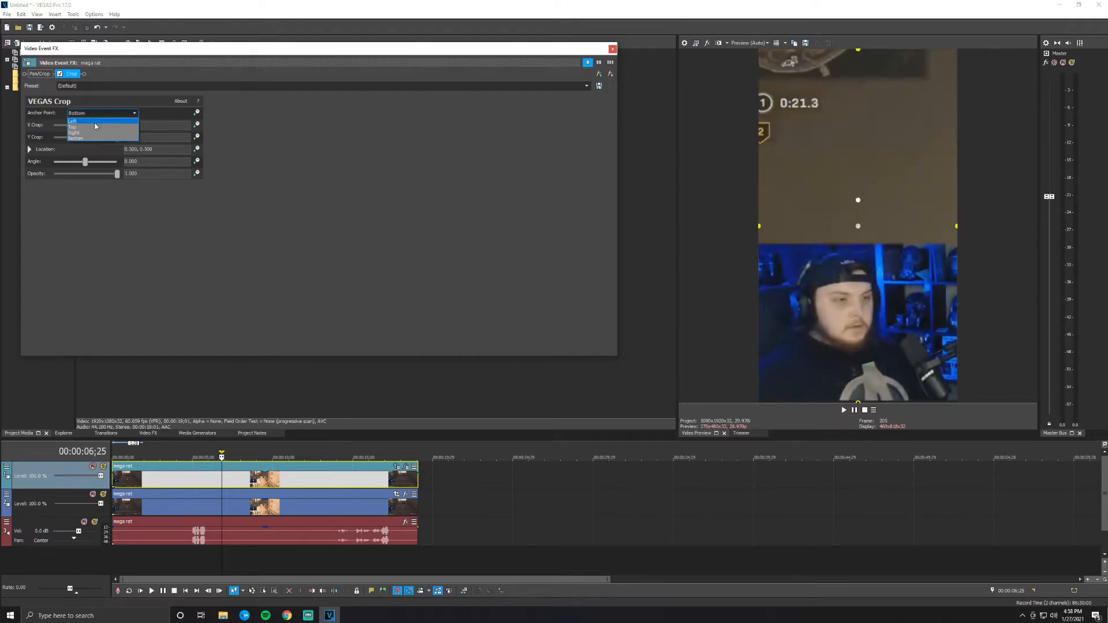
pyautogui.click(90, 133)
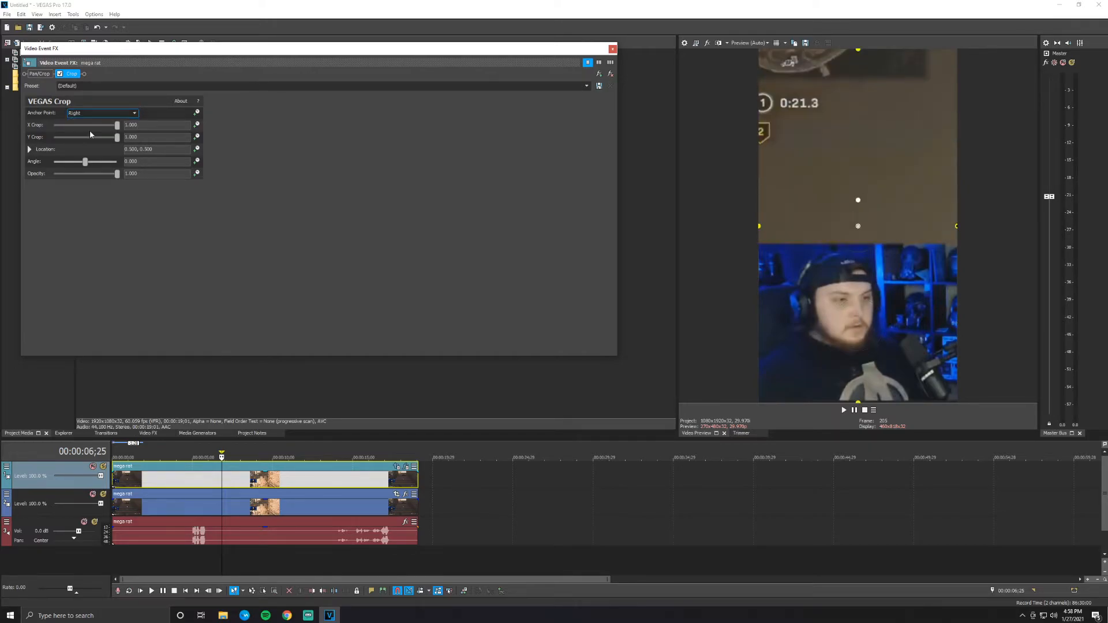
pyautogui.click(107, 115)
pyautogui.click(90, 128)
pyautogui.moveTo(117, 142)
pyautogui.mouseDown()
pyautogui.moveTo(67, 145)
pyautogui.moveTo(99, 143)
pyautogui.mouseUp()
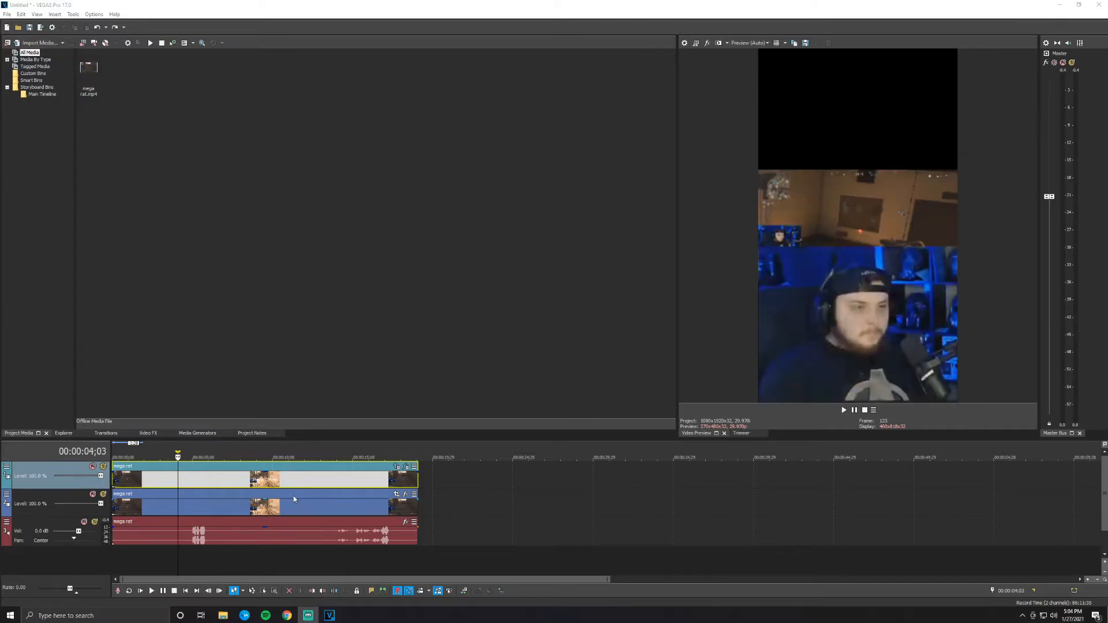
# - Narrow the pan/crop frame of the gameplay event on the lower video track to about 1,083 wide at full height
pyautogui.click(294, 497)
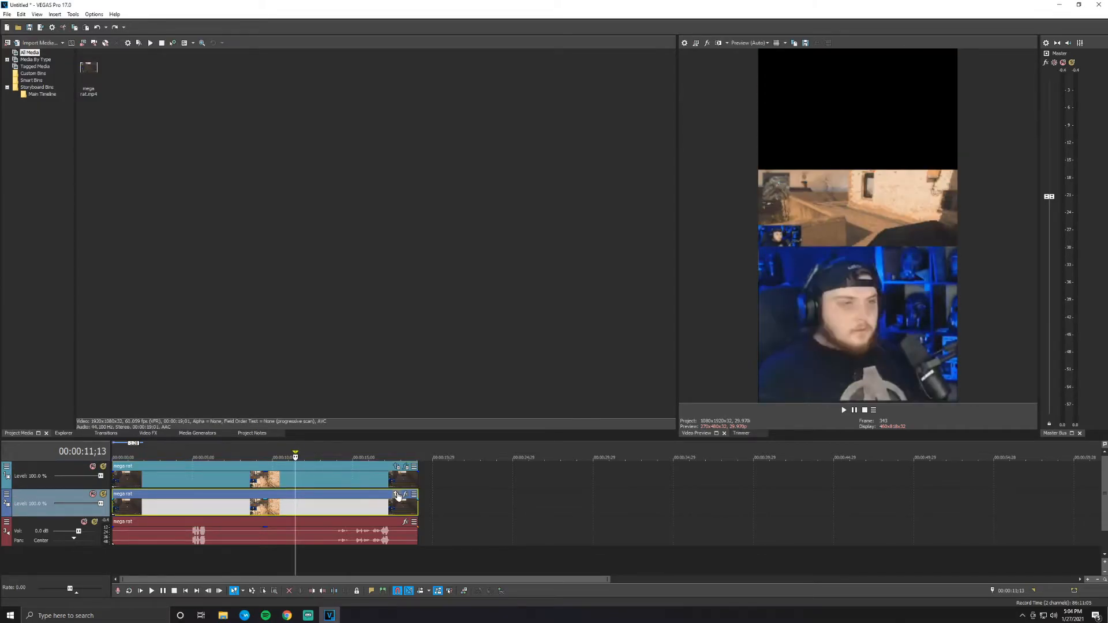
pyautogui.click(396, 495)
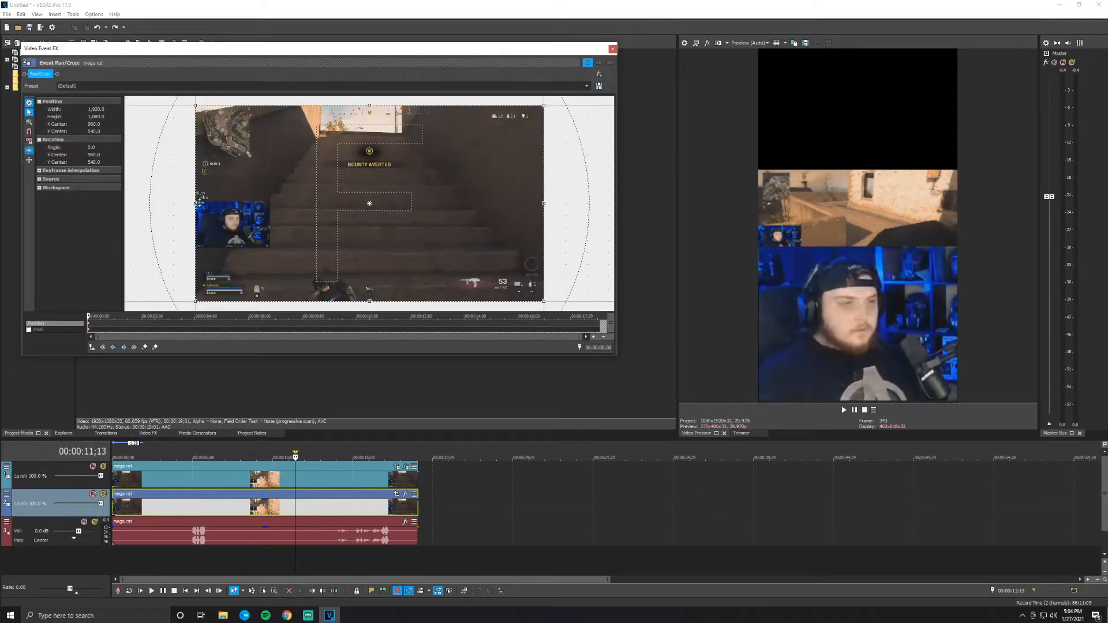
pyautogui.moveTo(194, 203); pyautogui.dragTo(270, 212)
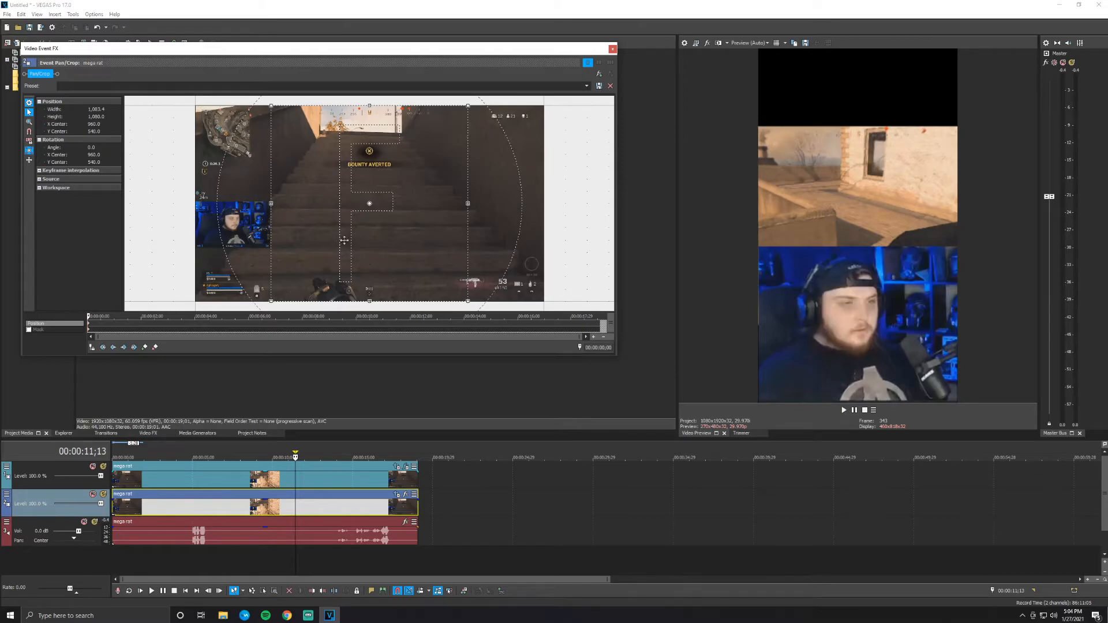
# - Increase the gameplay frame's height and reposition it so the gameplay fills the area above the facecam
pyautogui.moveTo(372, 107); pyautogui.dragTo(371, 107)
pyautogui.moveTo(368, 86); pyautogui.dragTo(372, 205)
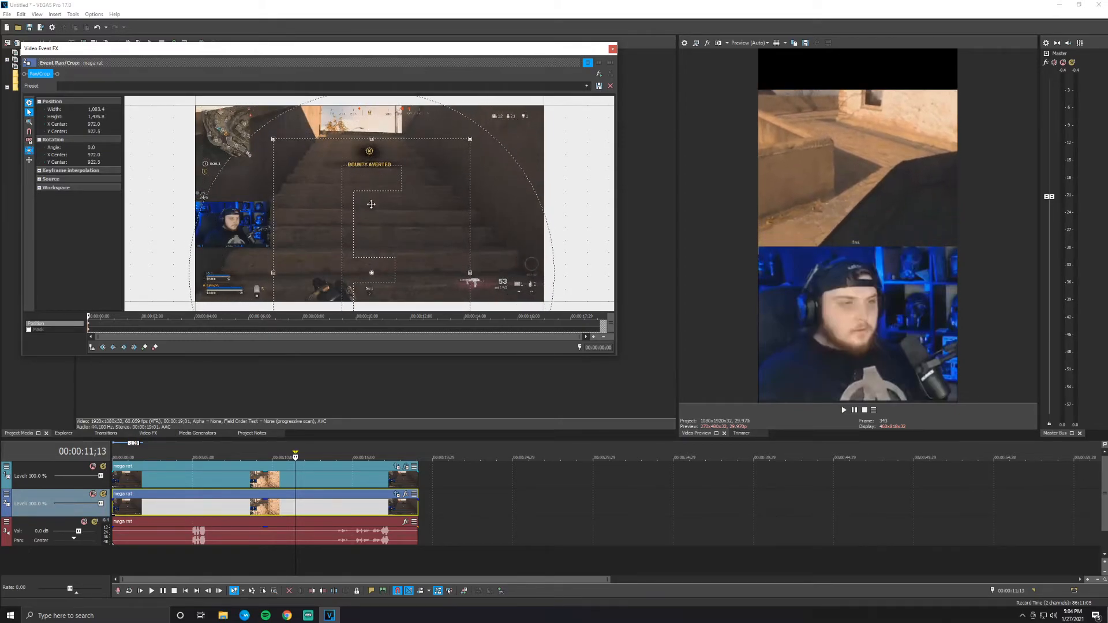
pyautogui.moveTo(372, 138); pyautogui.dragTo(370, 107)
pyautogui.moveTo(370, 168); pyautogui.dragTo(364, 175)
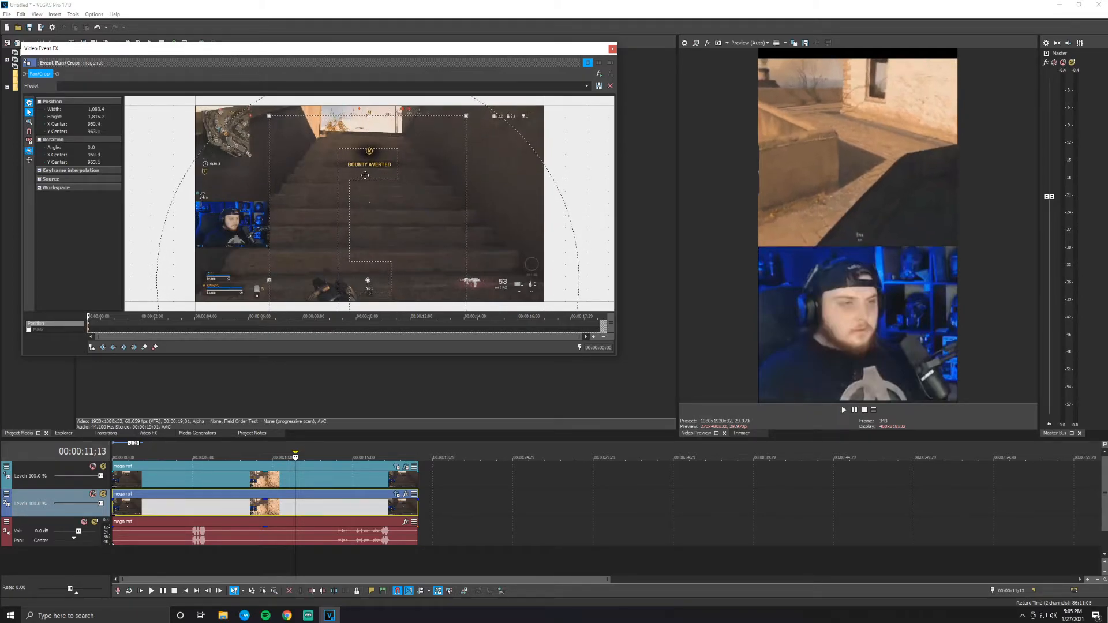
pyautogui.moveTo(369, 115); pyautogui.dragTo(376, 140)
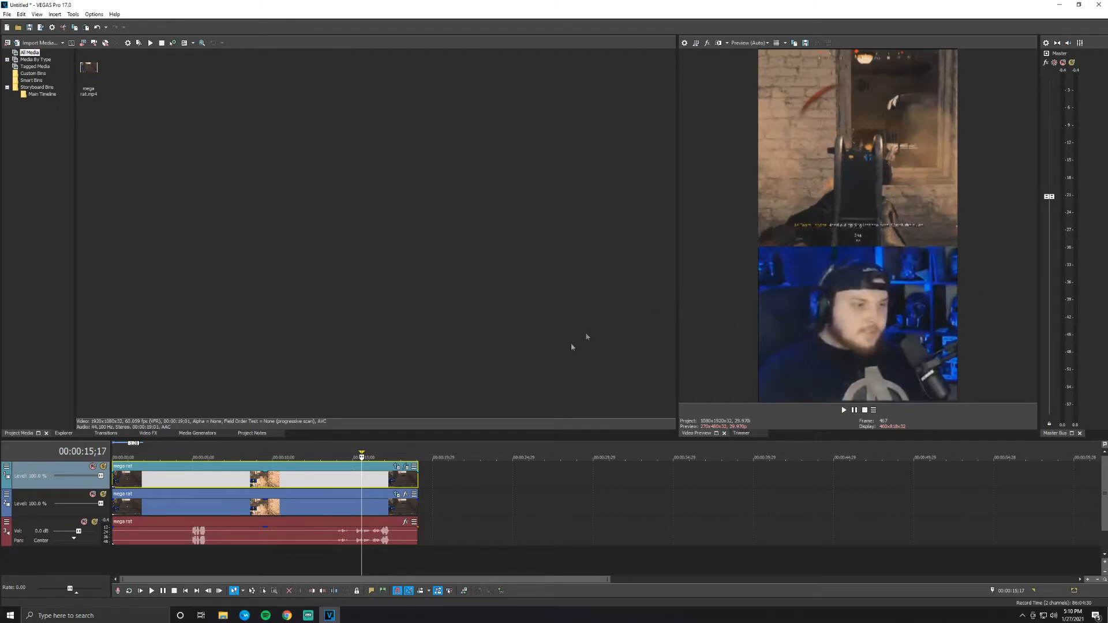
# - Fine-tune the facecam event's pan/crop frame to about 295 wide and shift it so the webcam fills the lower area
pyautogui.click(396, 466)
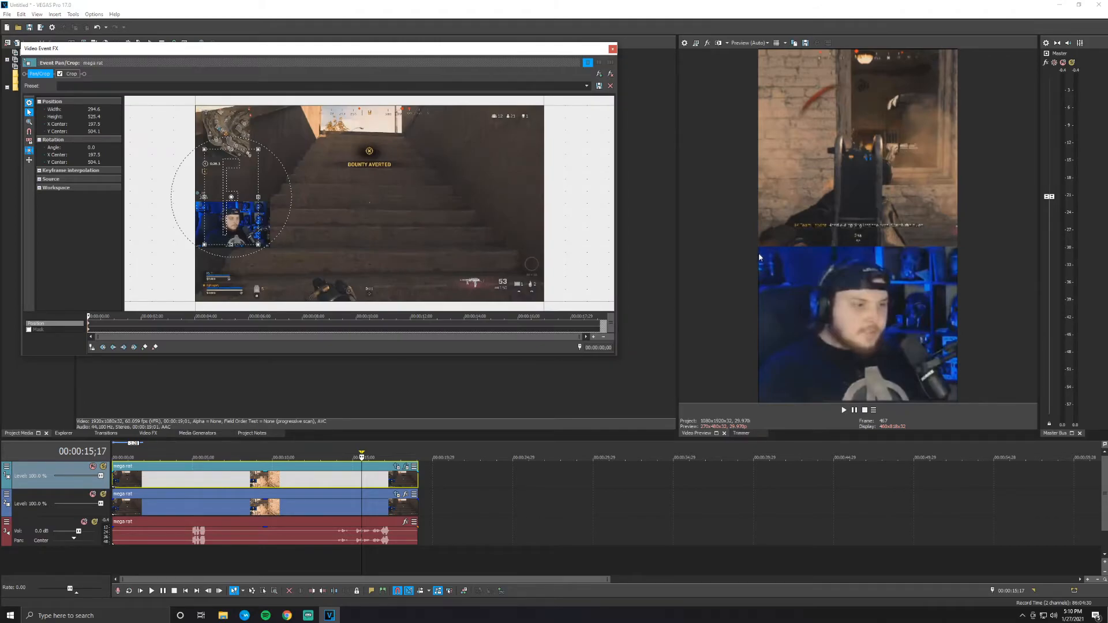
pyautogui.moveTo(205, 196); pyautogui.dragTo(204, 196)
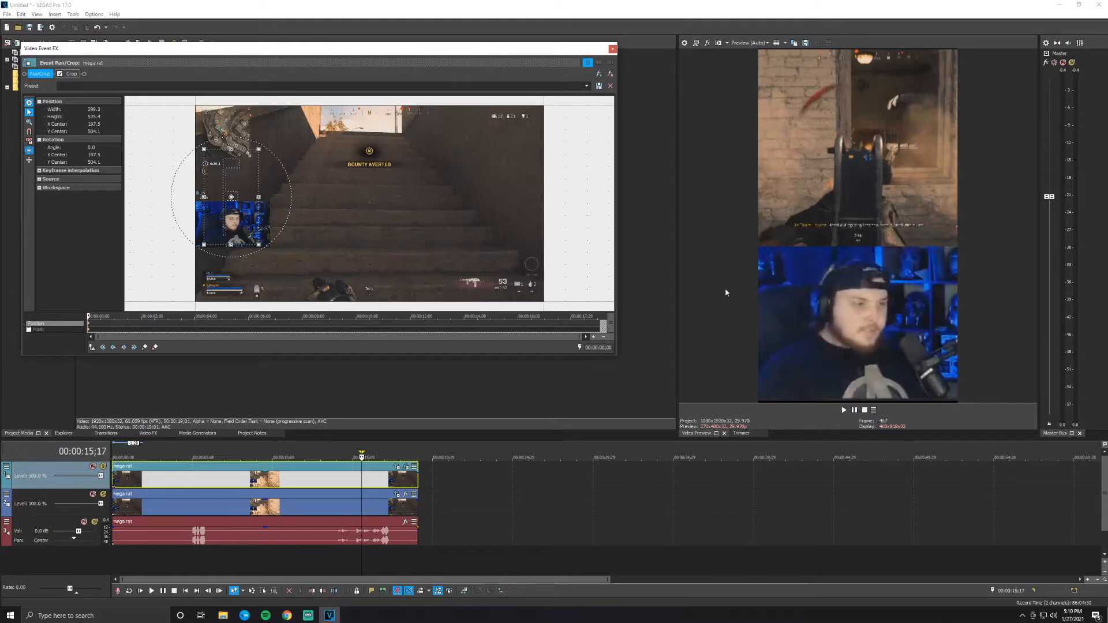
pyautogui.moveTo(241, 223); pyautogui.dragTo(231, 246)
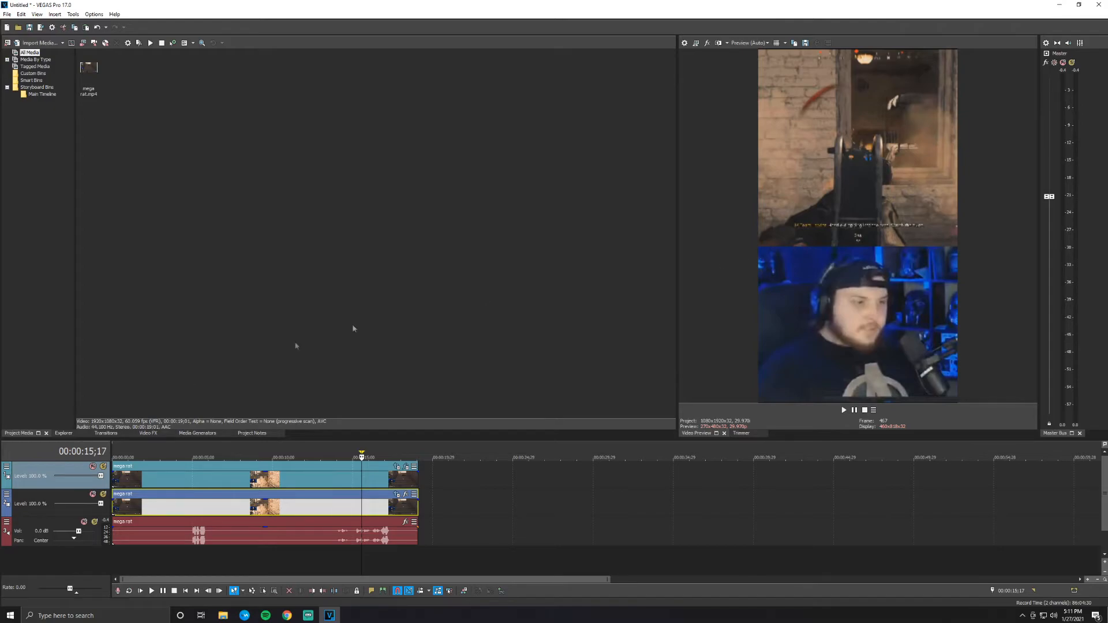
# - Reorder the video tracks so the gameplay track sits above the facecam track
pyautogui.click(6, 514)
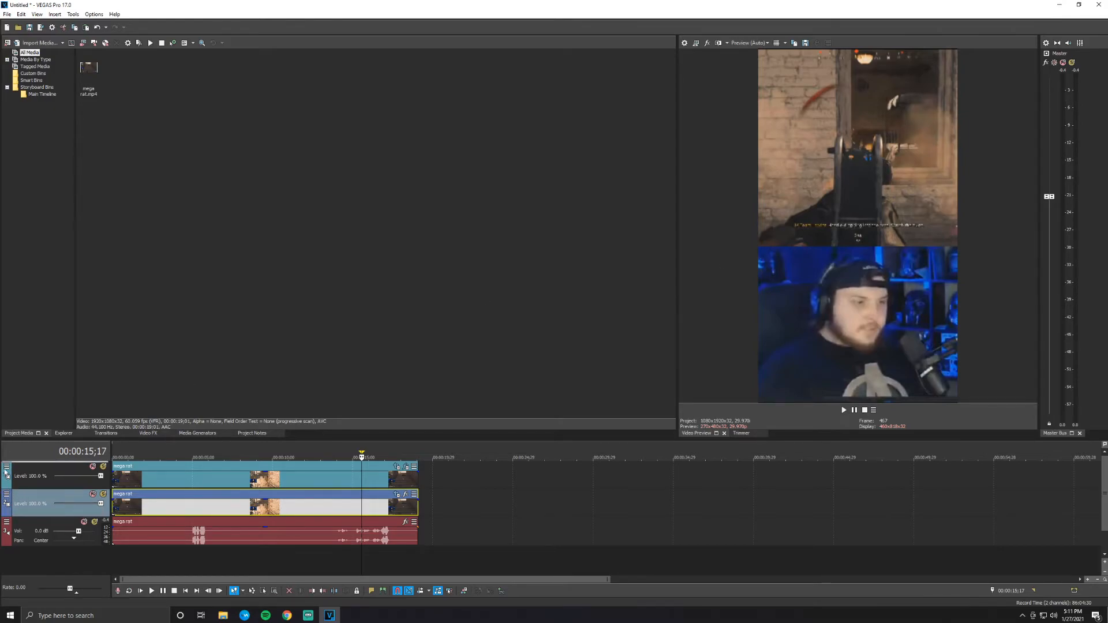
pyautogui.click(6, 472)
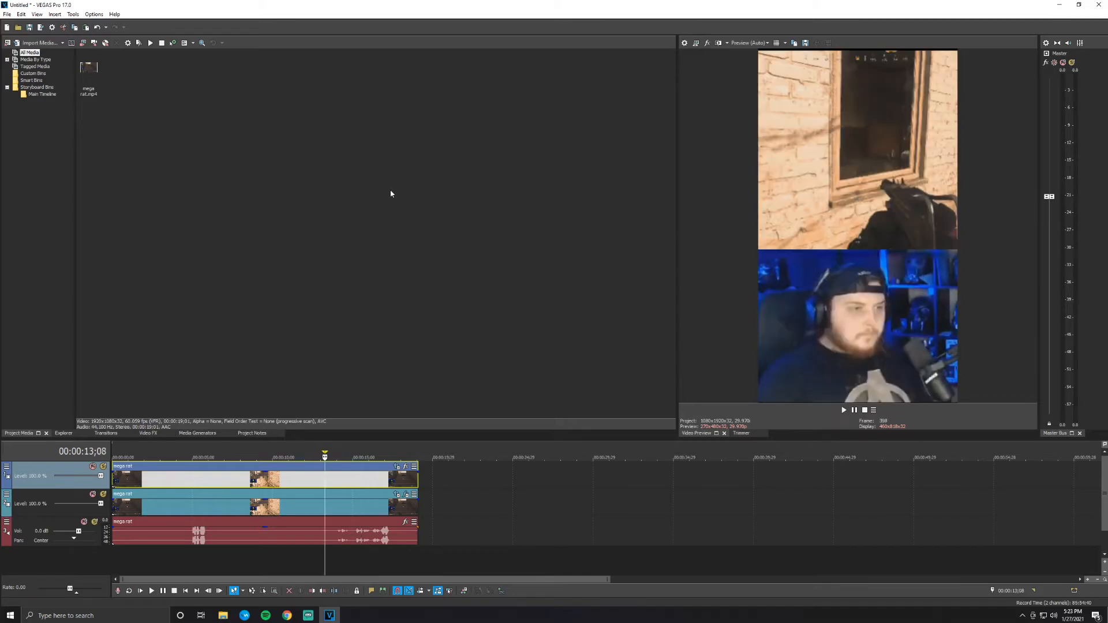
# - Start rendering the project and customize the MAGIX AVC/AAC MP4 template Internet HD 1080p 29.97 fps (NVIDIA NVENC)
pyautogui.click(7, 14)
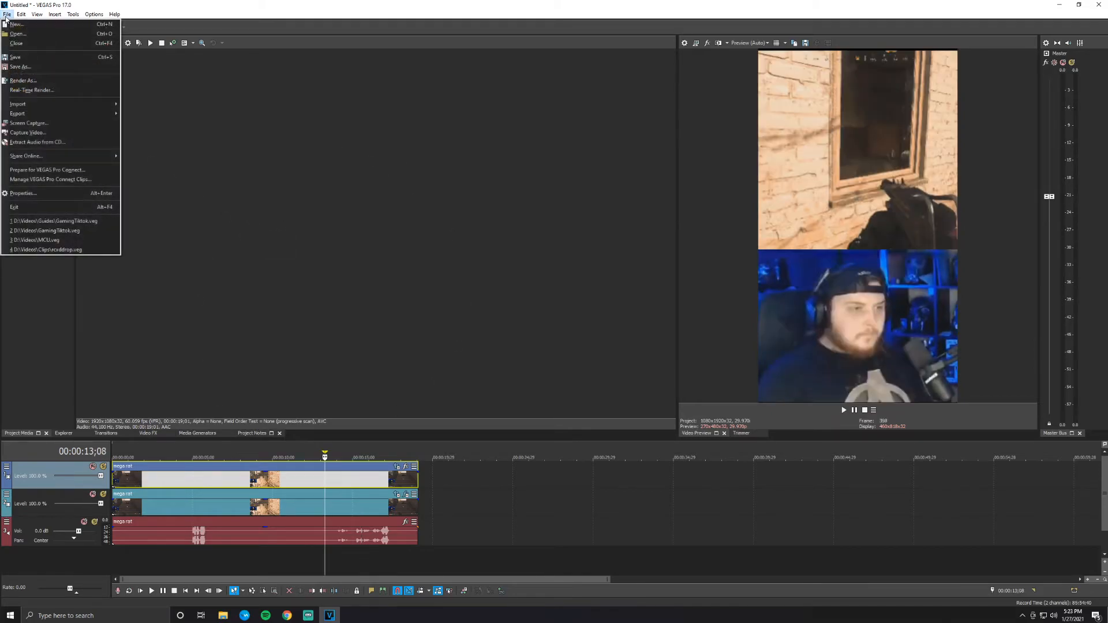
pyautogui.click(33, 82)
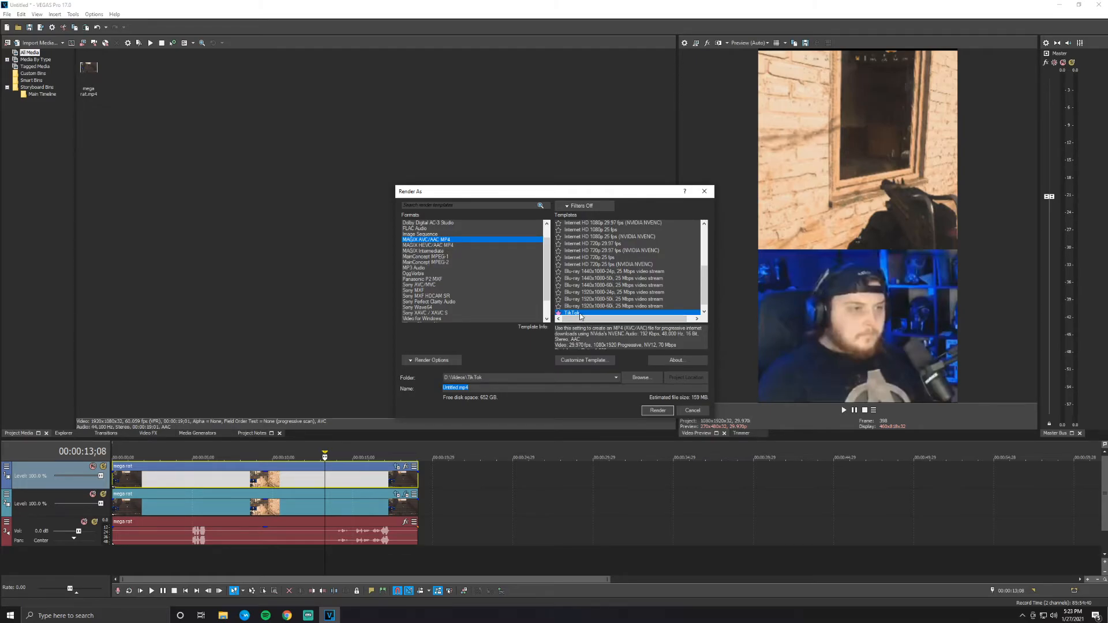
pyautogui.scroll(2, 600, 298)
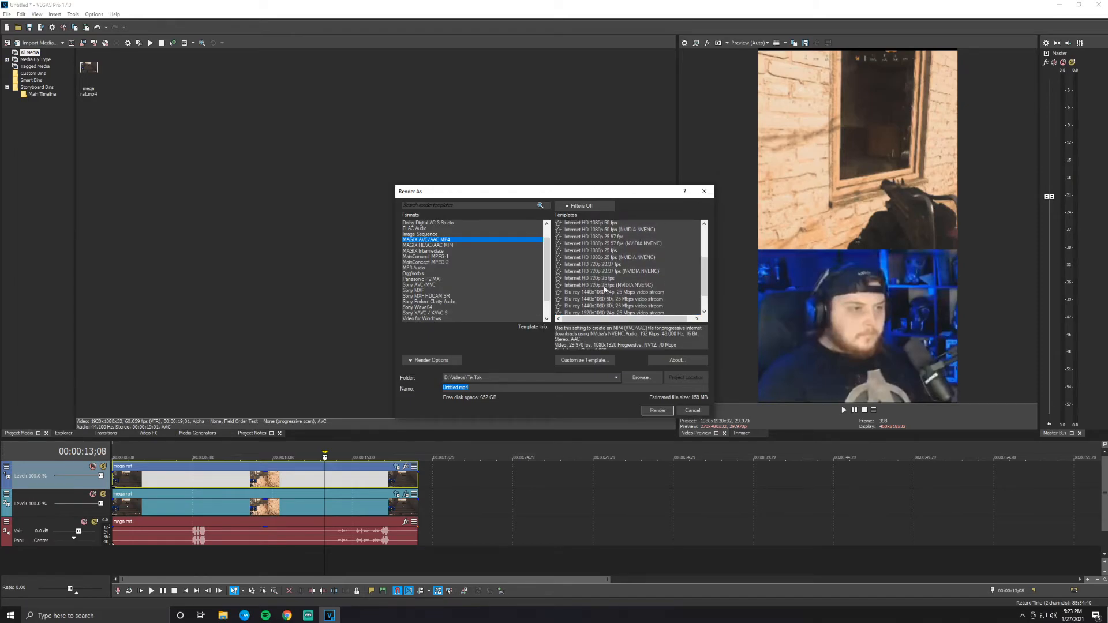
pyautogui.click(598, 244)
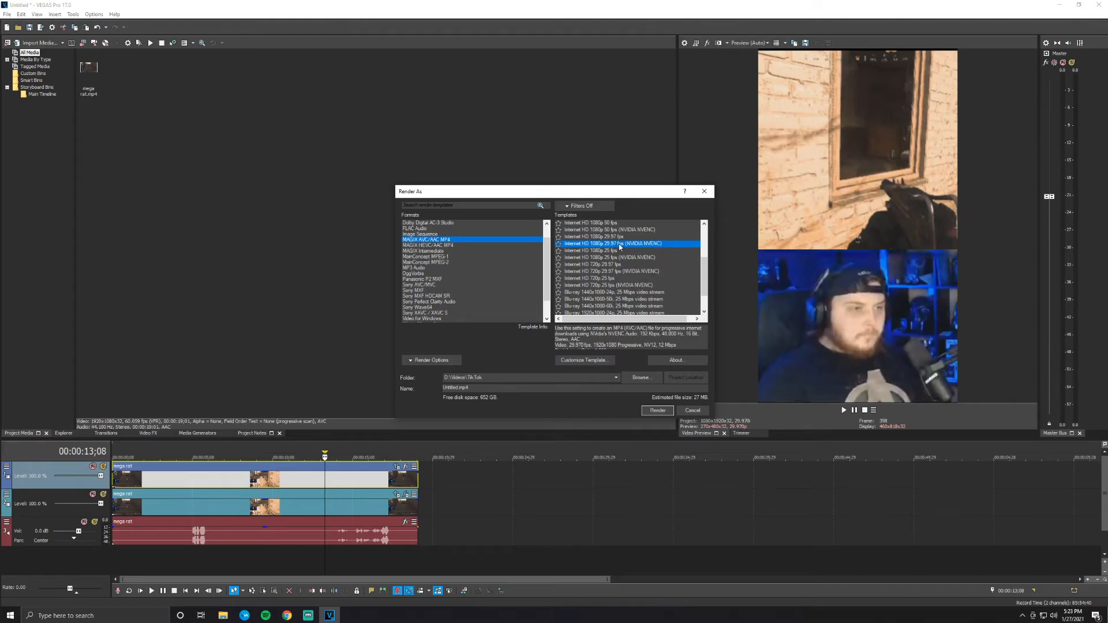
pyautogui.click(599, 361)
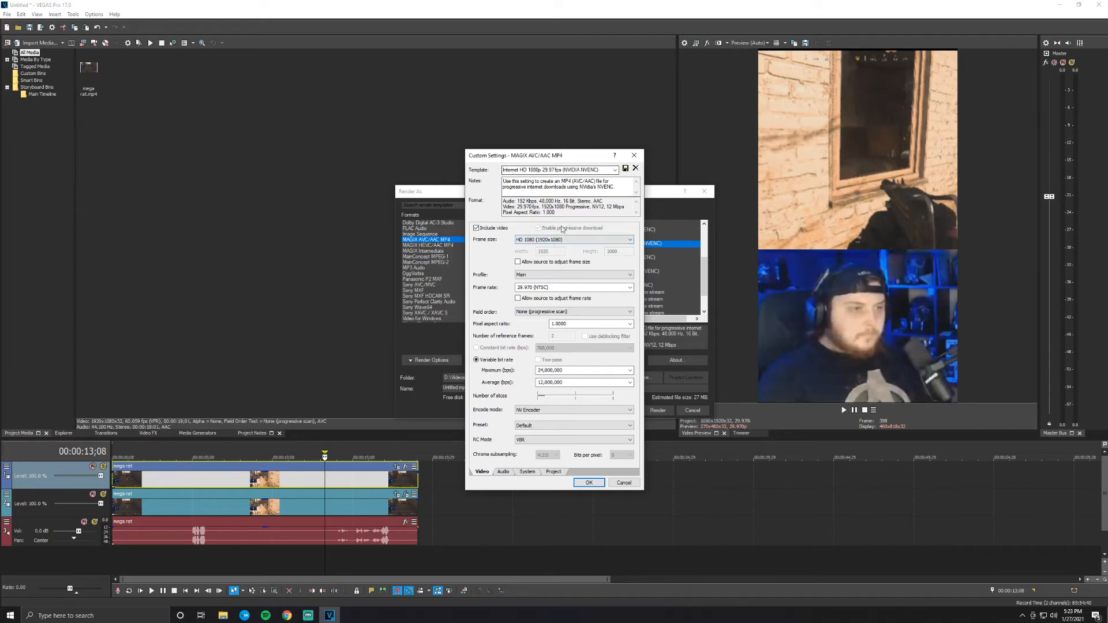
# - Set the render template to a custom frame size of 1080 wide by 1920 high
pyautogui.click(530, 240)
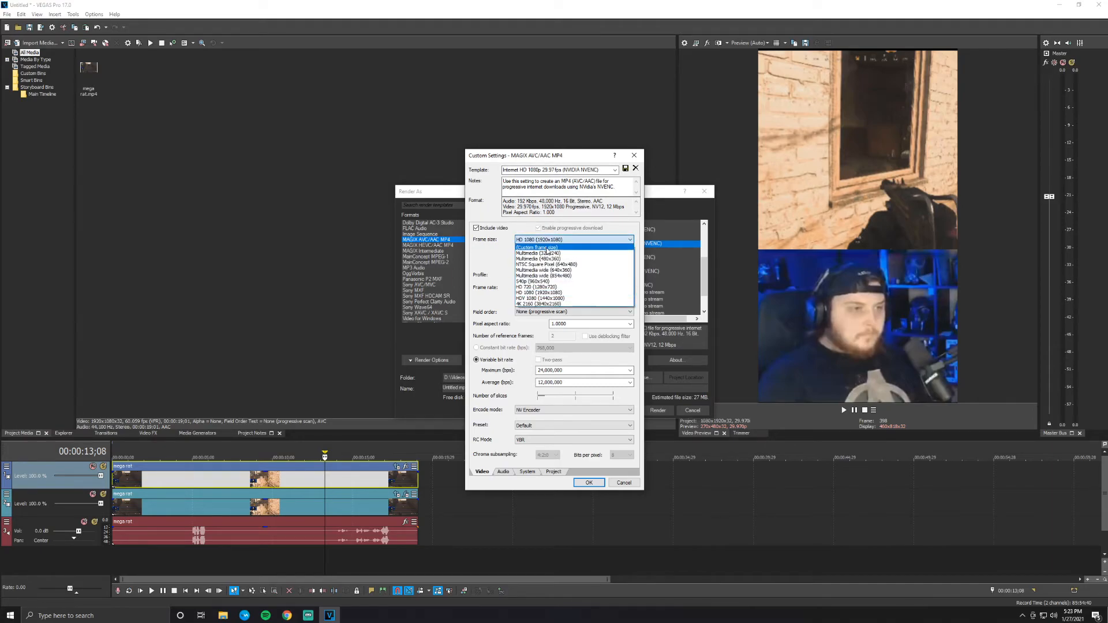
pyautogui.click(537, 247)
pyautogui.doubleClick(563, 253)
pyautogui.write('1080')
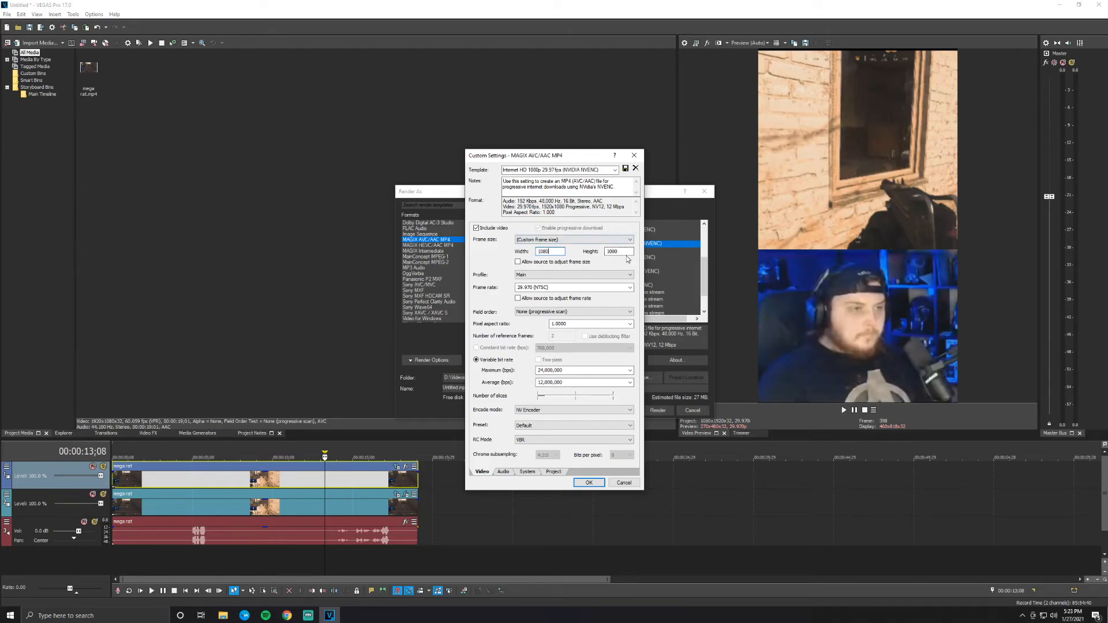
pyautogui.press('Tab')
pyautogui.write('1920')
# - Set both the maximum and average variable bit rates to 80,000,000 bps
pyautogui.doubleClick(579, 370)
pyautogui.write('80,000,00')
pyautogui.doubleClick(569, 383)
pyautogui.write('80,000,000')
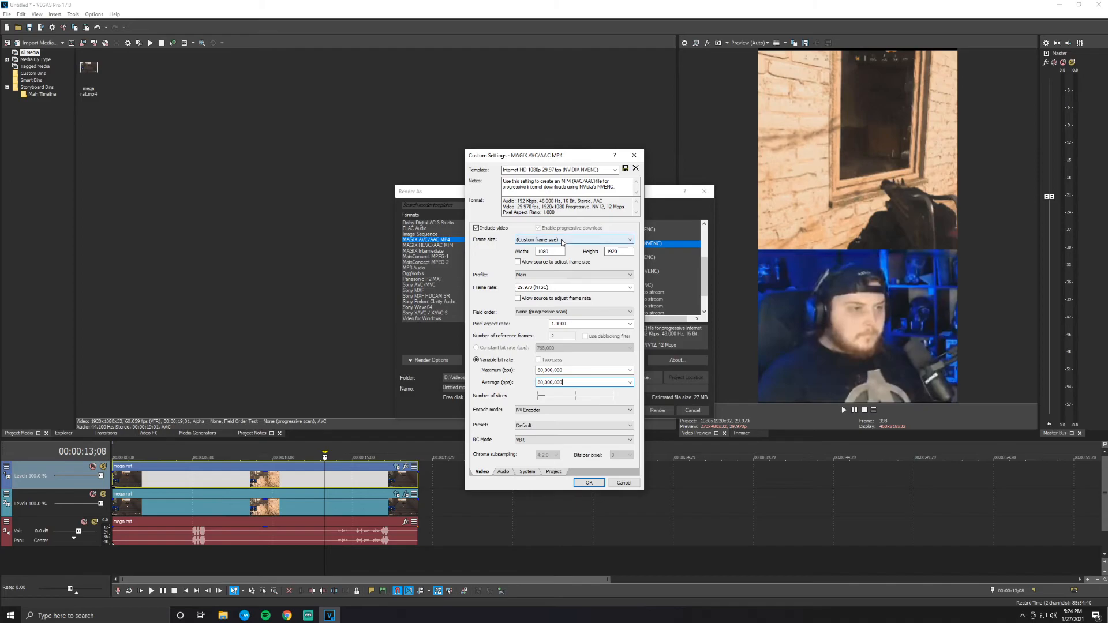
# - Load the saved TikTok template in the custom render settings and accept it
pyautogui.click(615, 170)
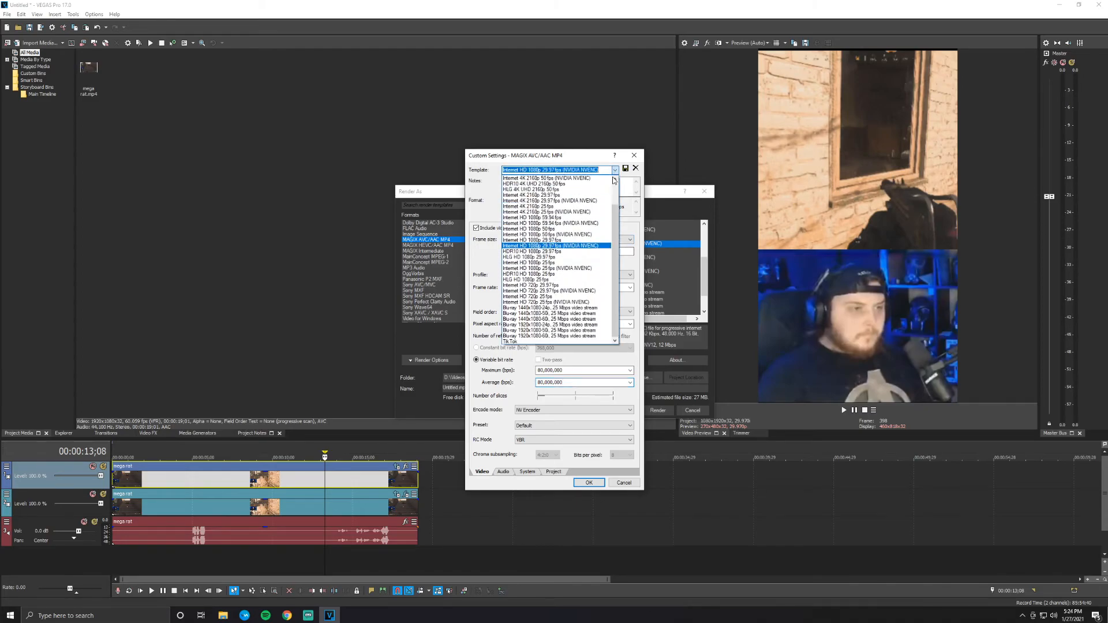
pyautogui.click(536, 342)
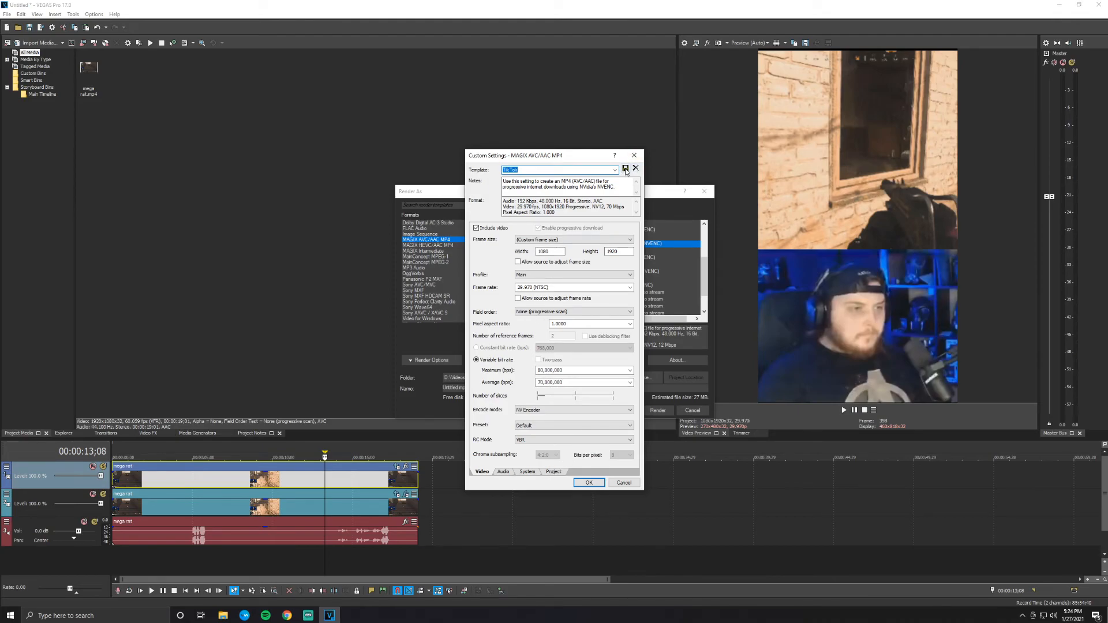
pyautogui.click(589, 483)
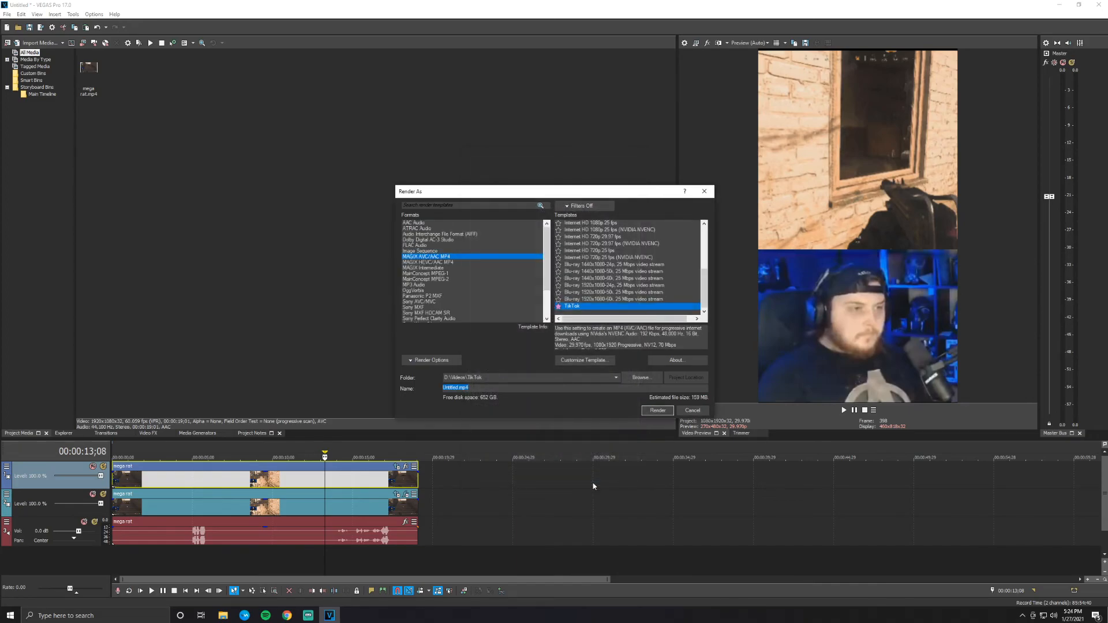
# - Name the output file MegaRat and render the video
pyautogui.click(690, 387)
pyautogui.moveTo(460, 387); pyautogui.dragTo(412, 393)
pyautogui.write('MegaRat')
pyautogui.click(657, 410)
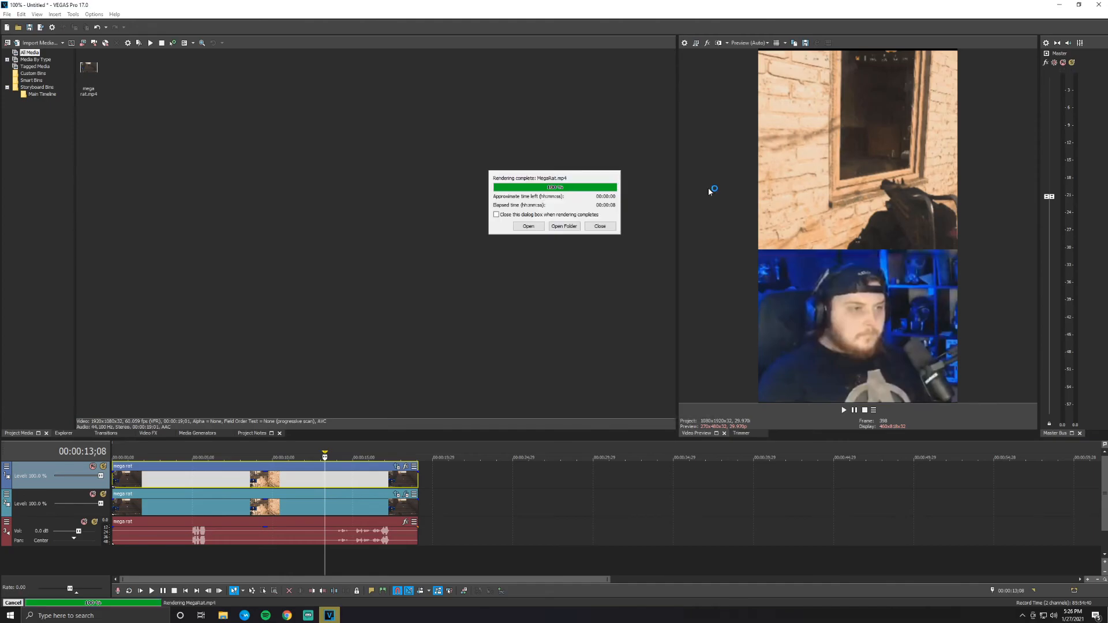